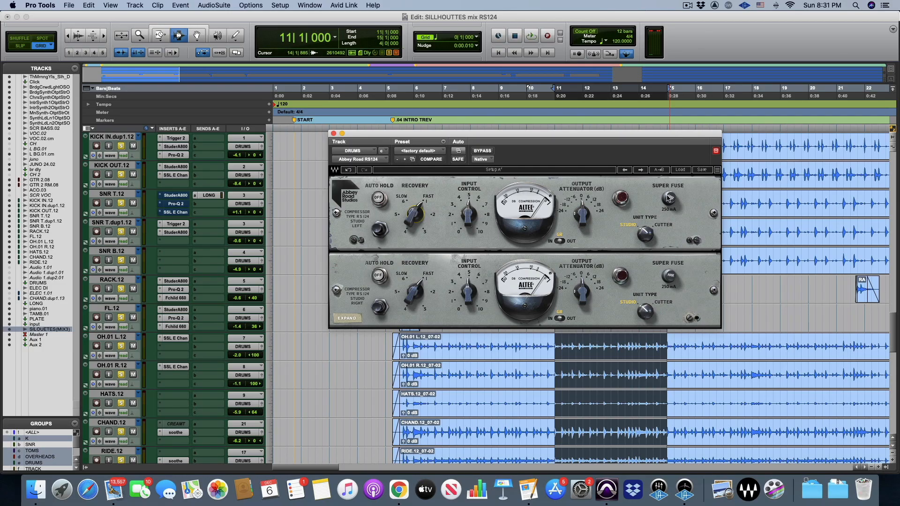
# Play the drum loop and compare the RS124 compressor on the DRUMS track with Super Fuse on and off
pyautogui.press('space')
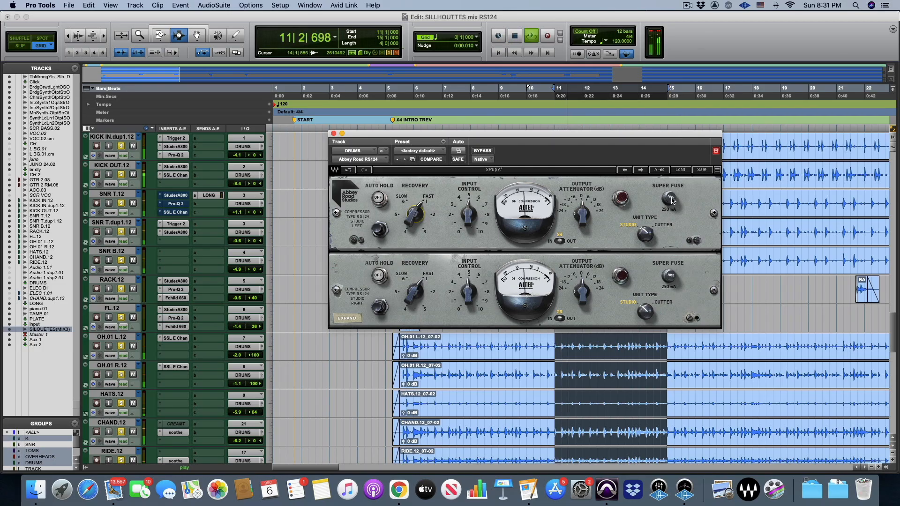
pyautogui.click(672, 200)
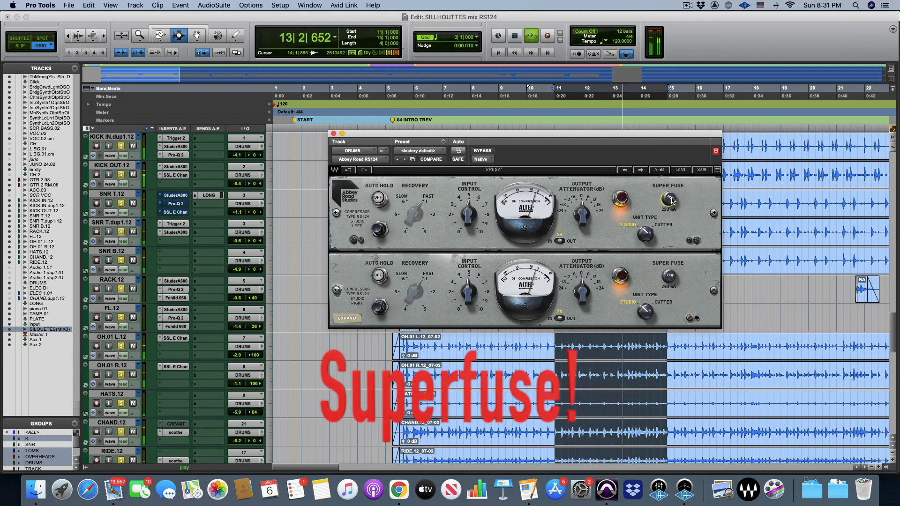
pyautogui.click(671, 199)
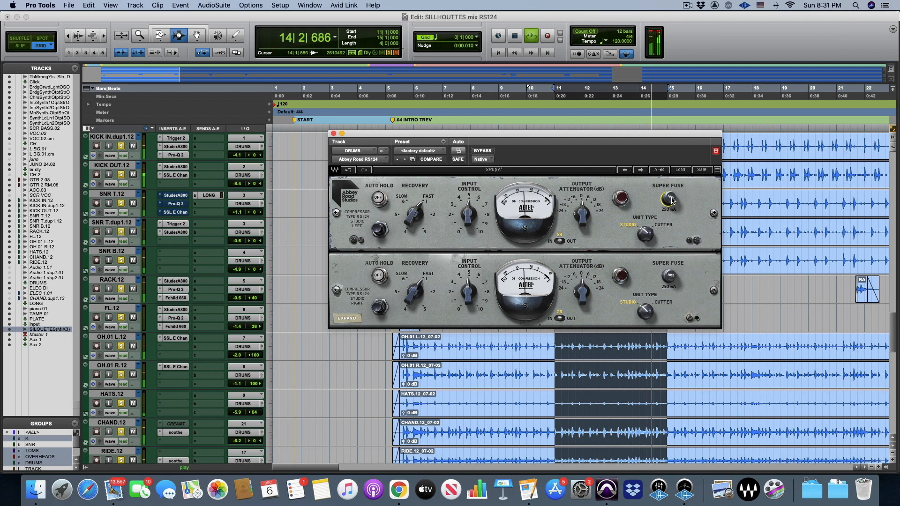
pyautogui.click(671, 200)
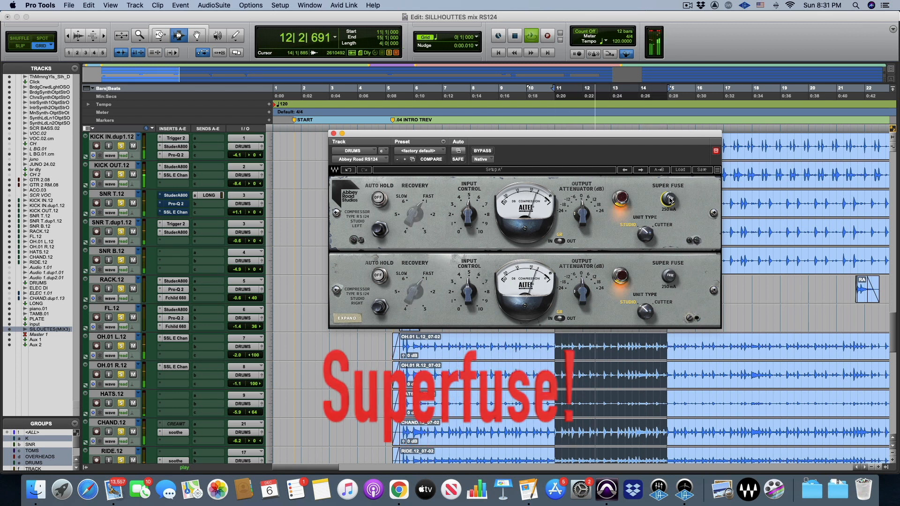
pyautogui.click(672, 199)
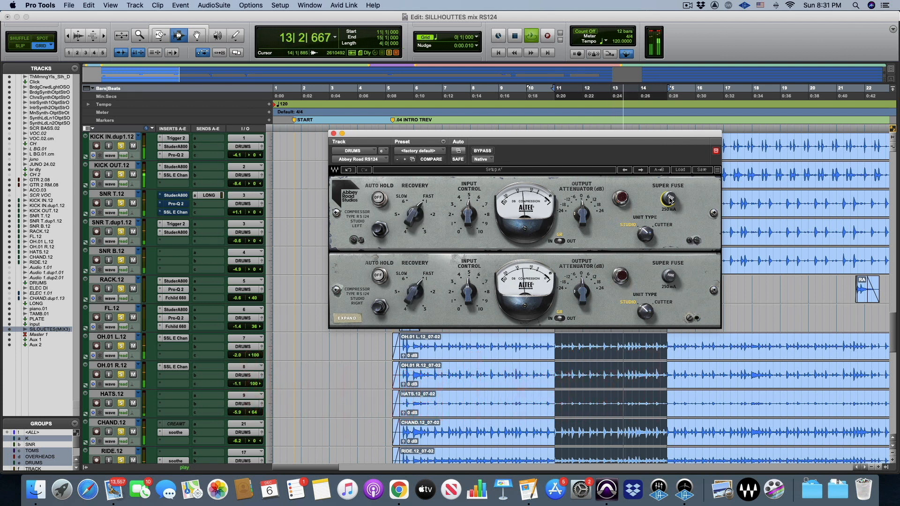
pyautogui.press('space')
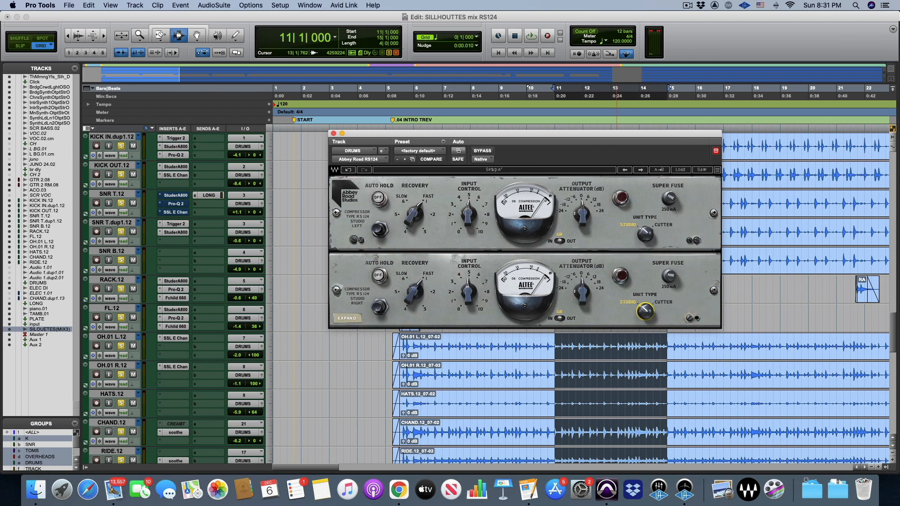
# Switch the drum compressor's unit type back and forth between Studio and Cutter, ending on Cutter
pyautogui.click(646, 310)
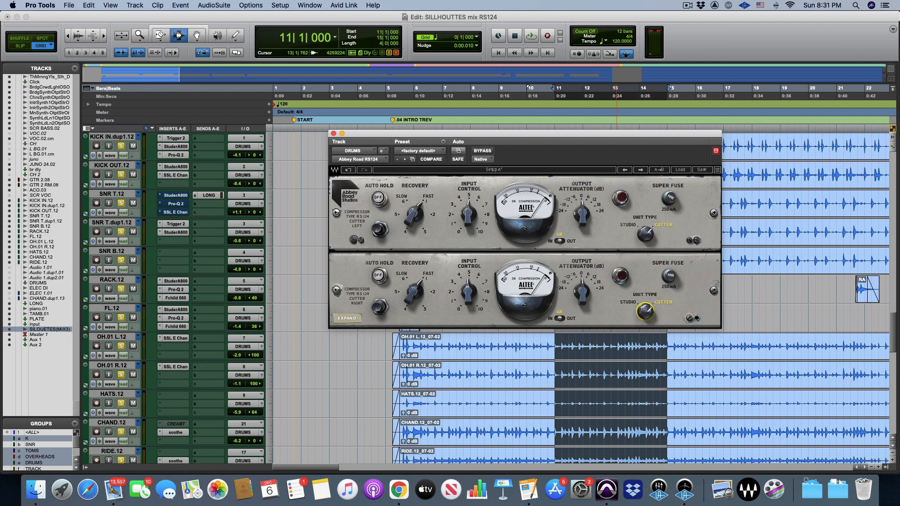
pyautogui.click(646, 311)
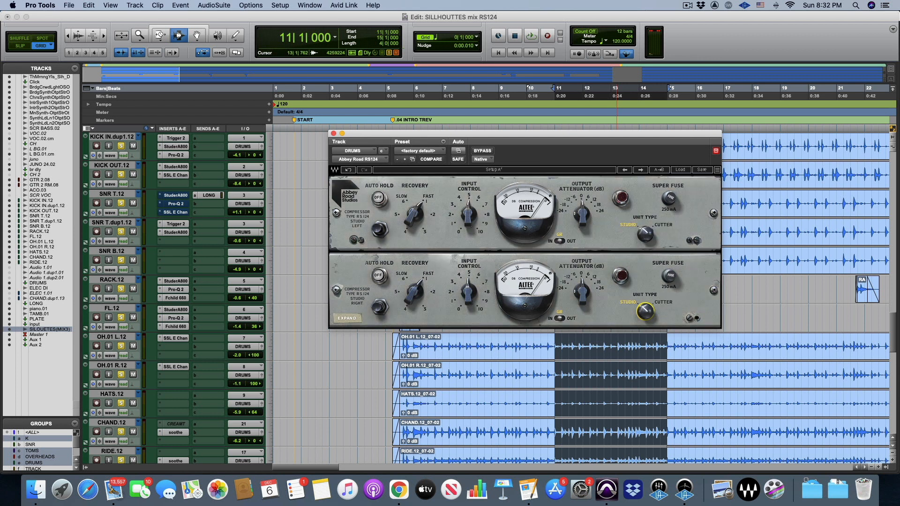
pyautogui.click(645, 311)
pyautogui.click(646, 312)
pyautogui.click(645, 311)
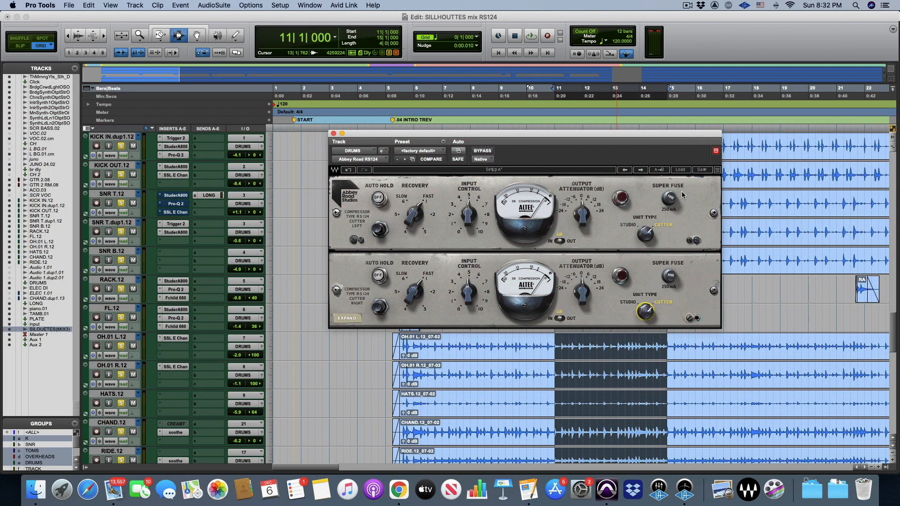
# Turn on Super Fuse for the drums and compare the Studio and Cutter unit types while the loop plays
pyautogui.click(673, 204)
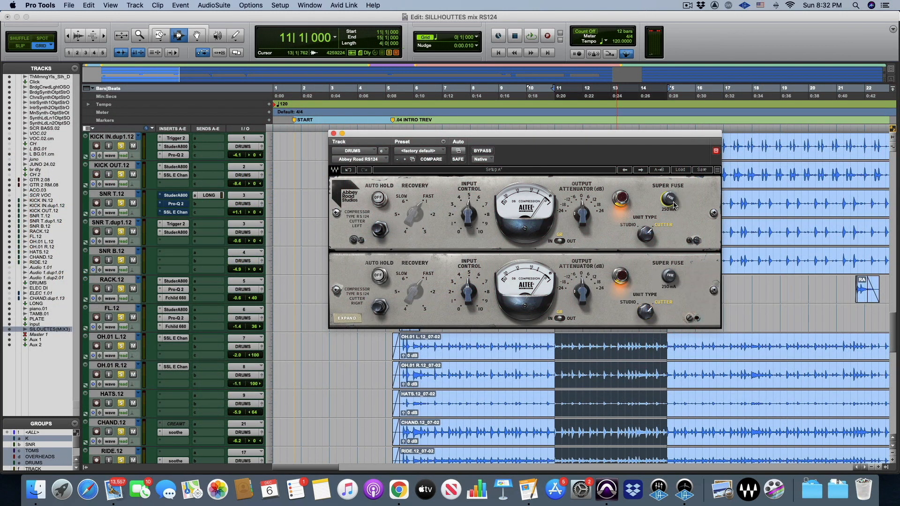
pyautogui.click(646, 233)
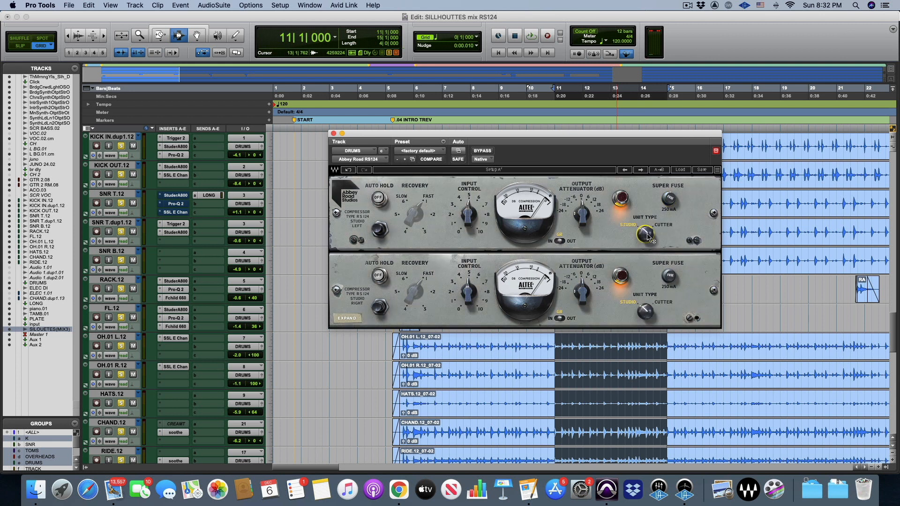
pyautogui.press('space')
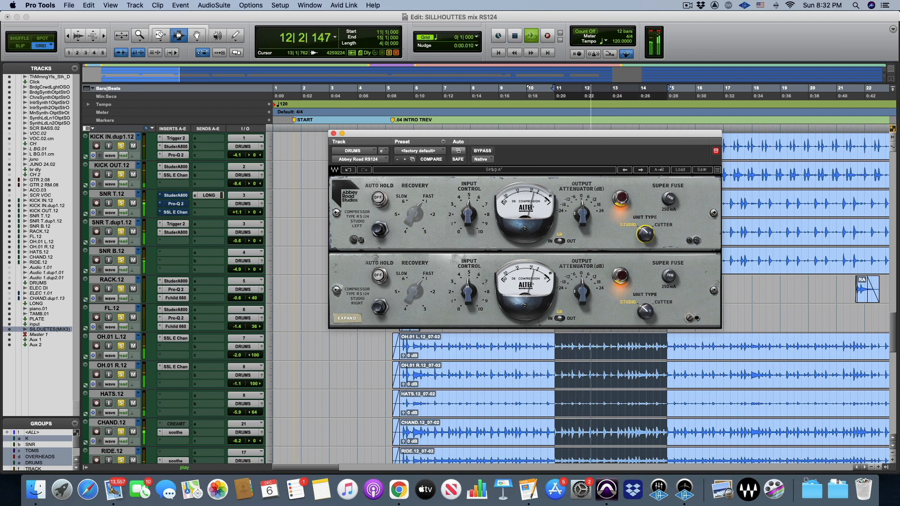
pyautogui.click(649, 240)
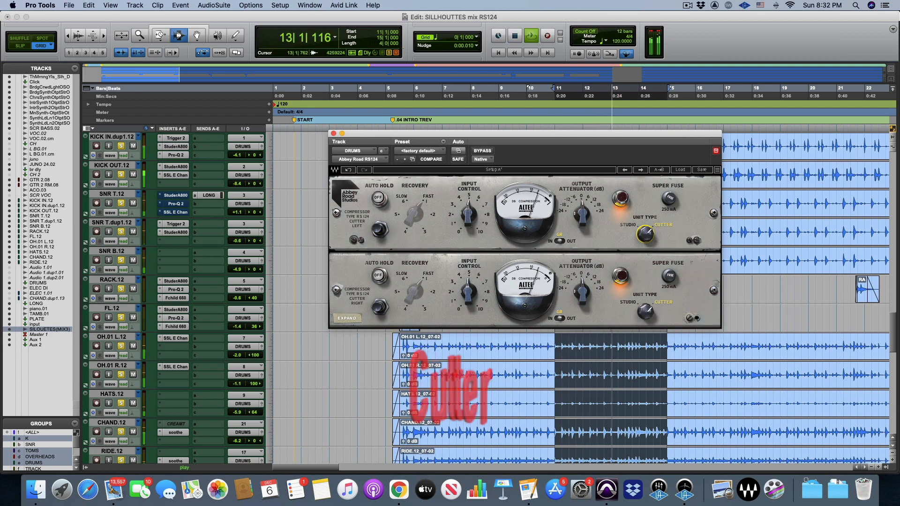
pyautogui.click(650, 240)
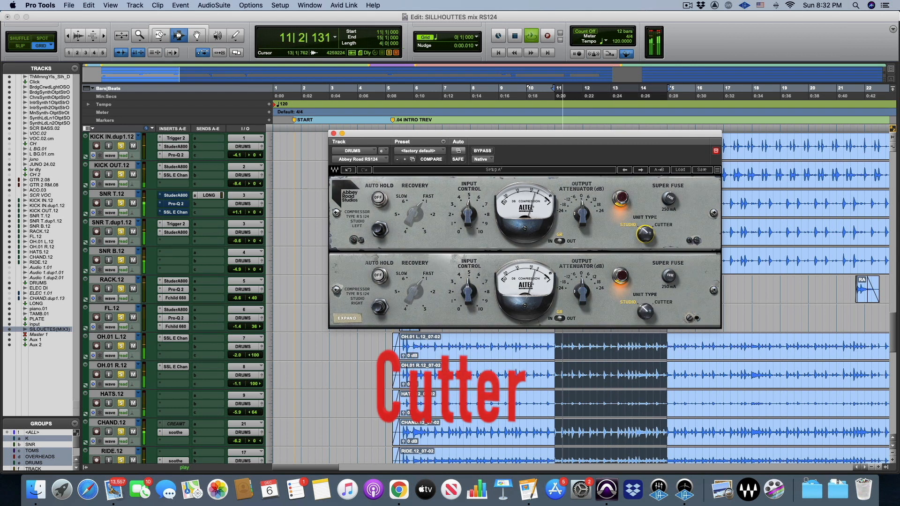
pyautogui.click(647, 237)
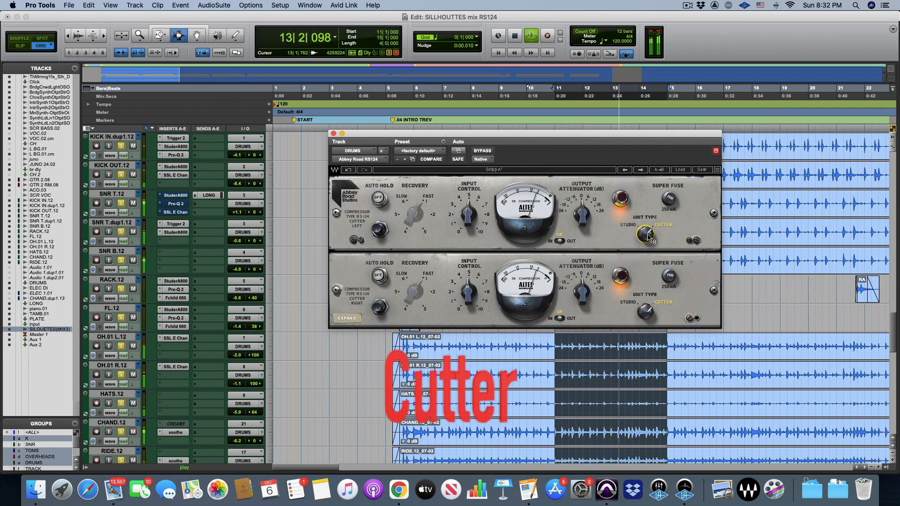
pyautogui.press('space')
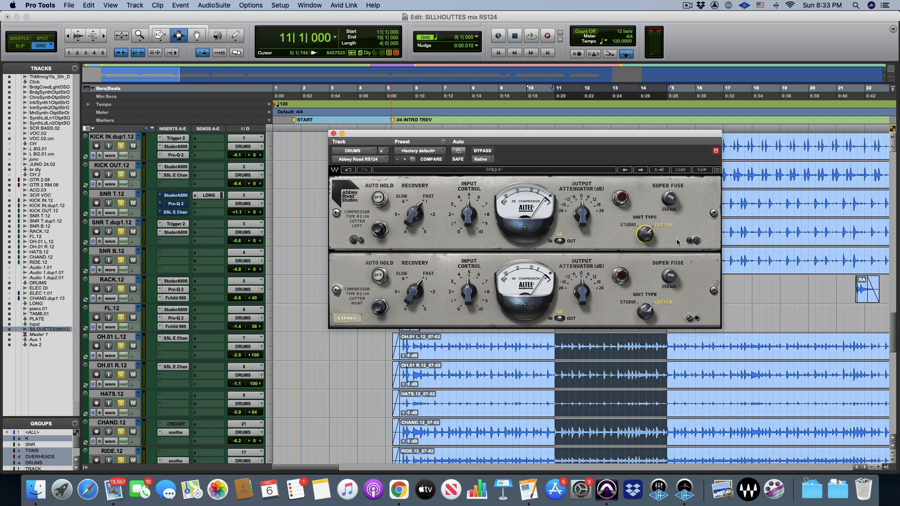
# Enable Super Fuse with the Studio unit type on the drum compressor and expand its additional controls
pyautogui.click(669, 198)
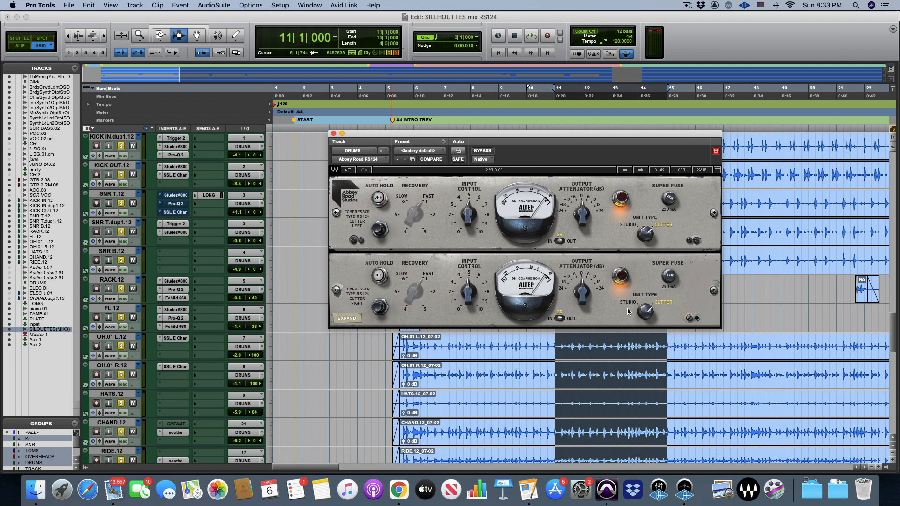
pyautogui.click(647, 236)
pyautogui.click(345, 318)
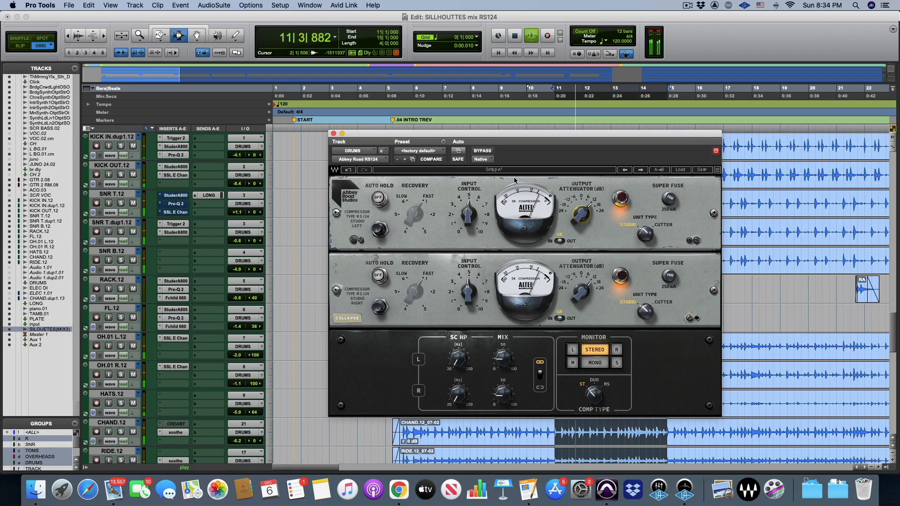
# Adjust the drum compressor's linked mix to about 20 and compare the drums with the plug-in bypassed and active
pyautogui.click(490, 152)
pyautogui.click(490, 152)
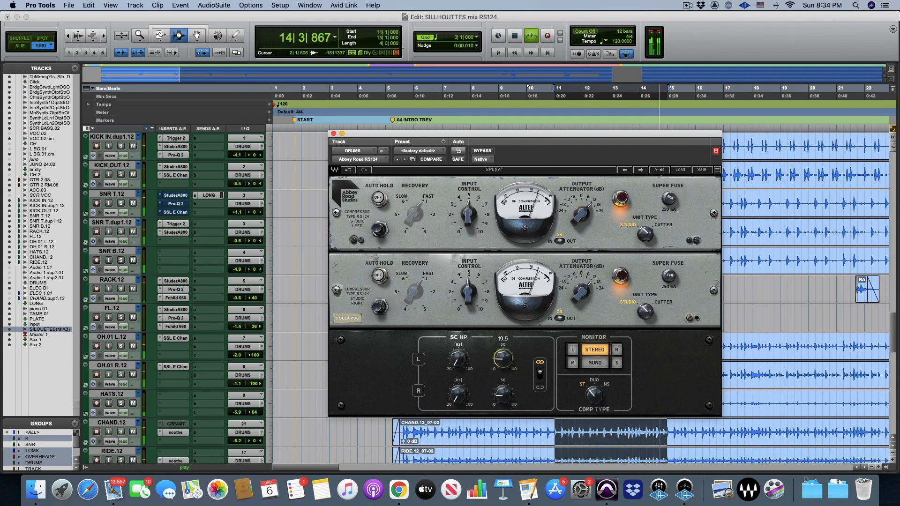
pyautogui.moveTo(501, 352); pyautogui.dragTo(502, 354)
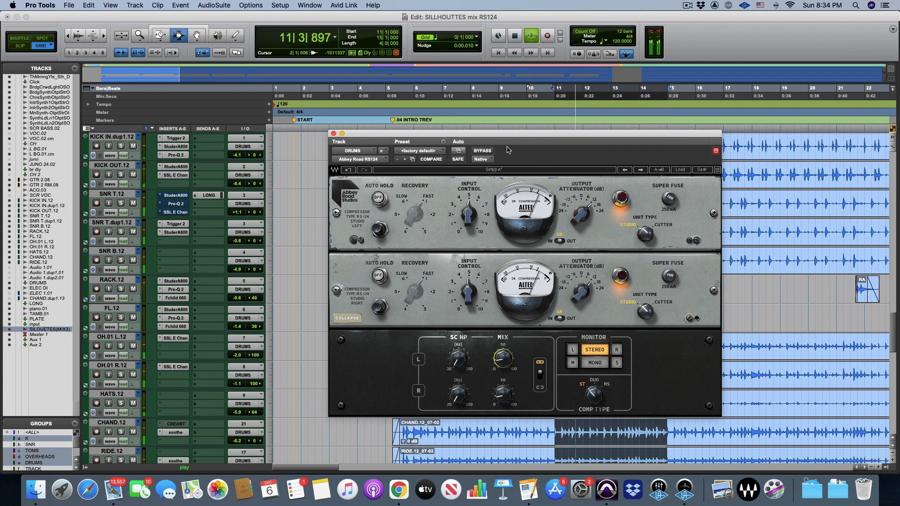
pyautogui.click(483, 152)
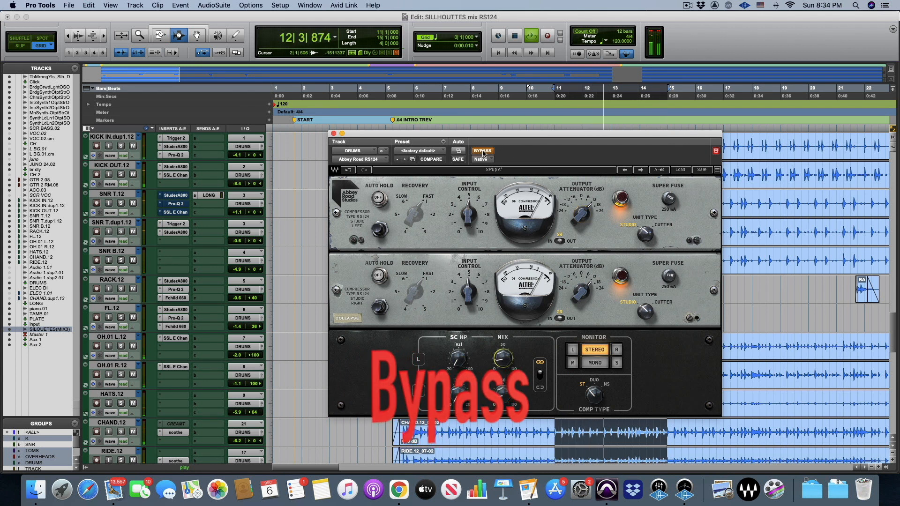
pyautogui.click(483, 152)
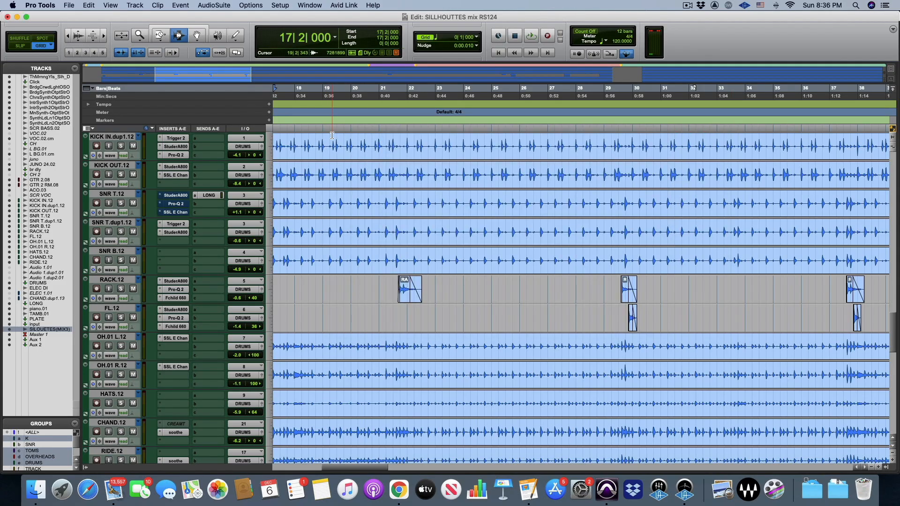
# Go to the VOC.02.cm track and take its RS124 compressor out of bypass during playback
pyautogui.scroll(-20, 294, 227)
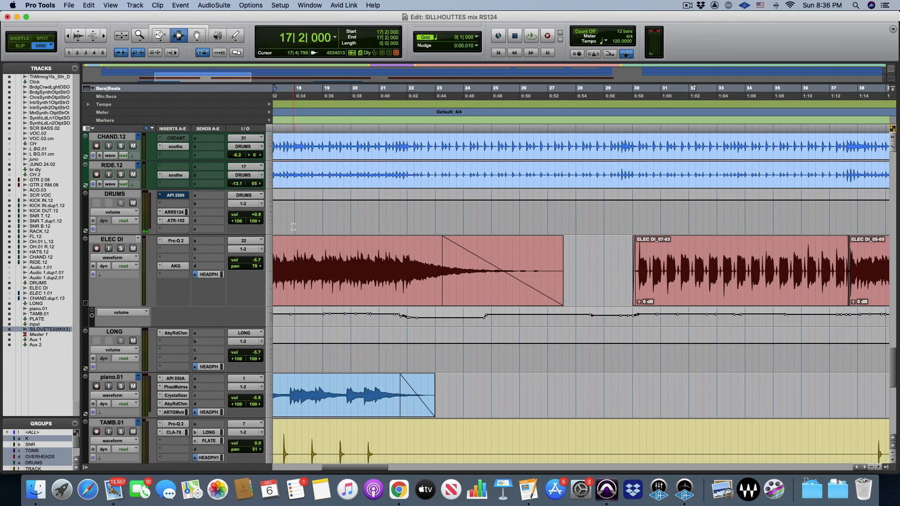
pyautogui.scroll(-10, 294, 227)
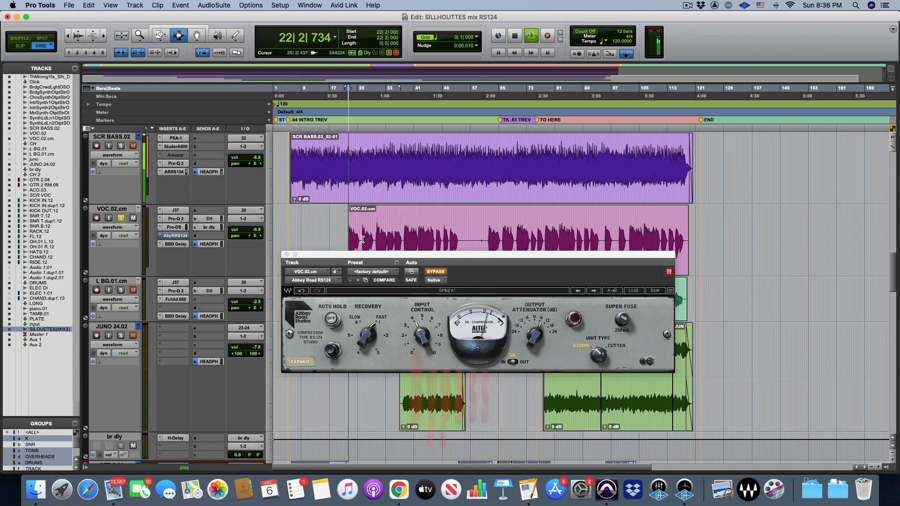
pyautogui.click(438, 271)
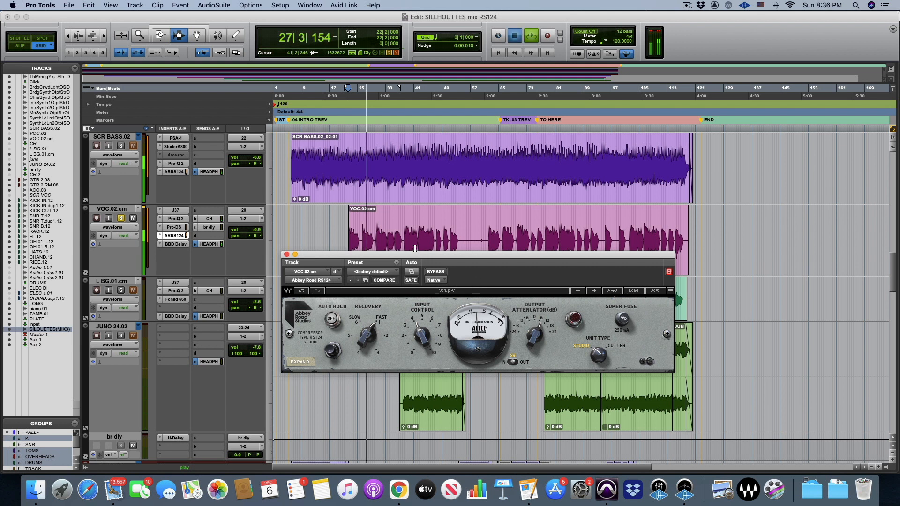
# Zoom in on the timeline, move the compressor window below the vocal clip, and play the vocal from bar 26
pyautogui.press('space')
pyautogui.press('t')
pyautogui.press('t')
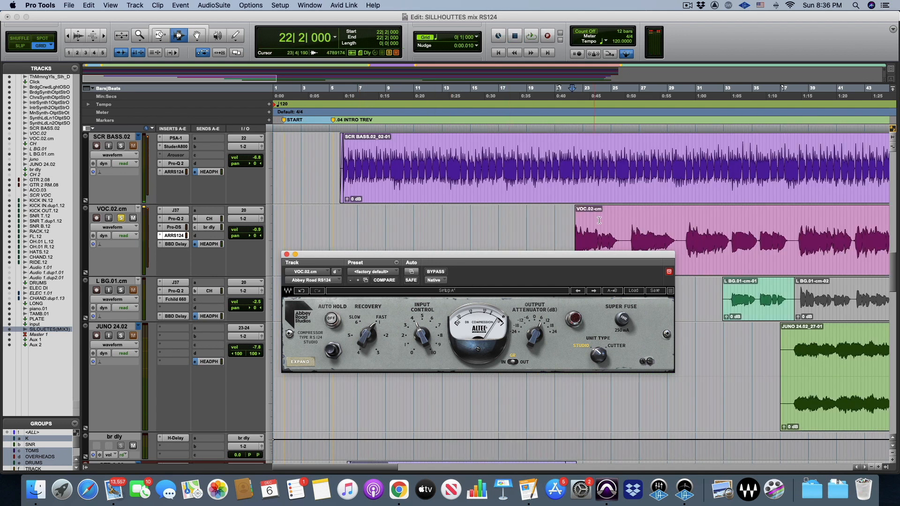
pyautogui.click(627, 239)
pyautogui.moveTo(611, 257); pyautogui.dragTo(667, 288)
pyautogui.press('space')
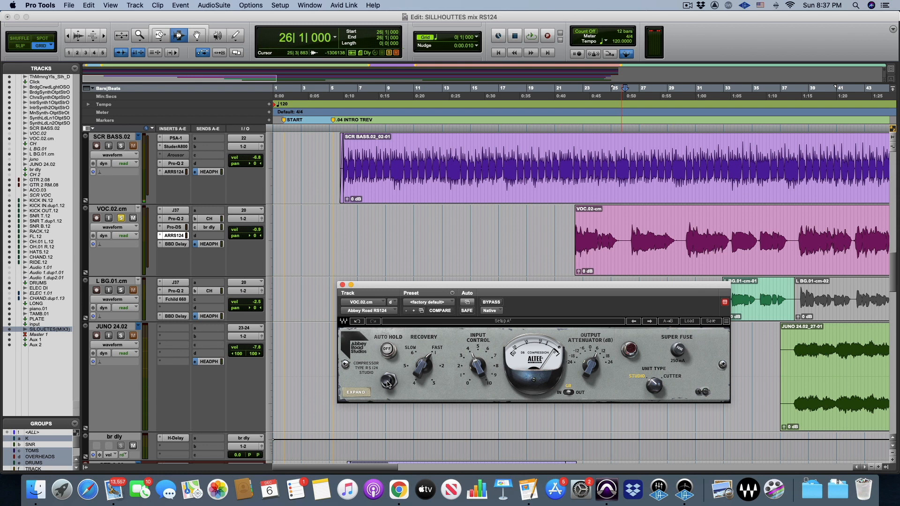
# Fine-tune the vocal compressor's recovery and move the plug-in window further aside
pyautogui.moveTo(425, 365); pyautogui.dragTo(425, 364)
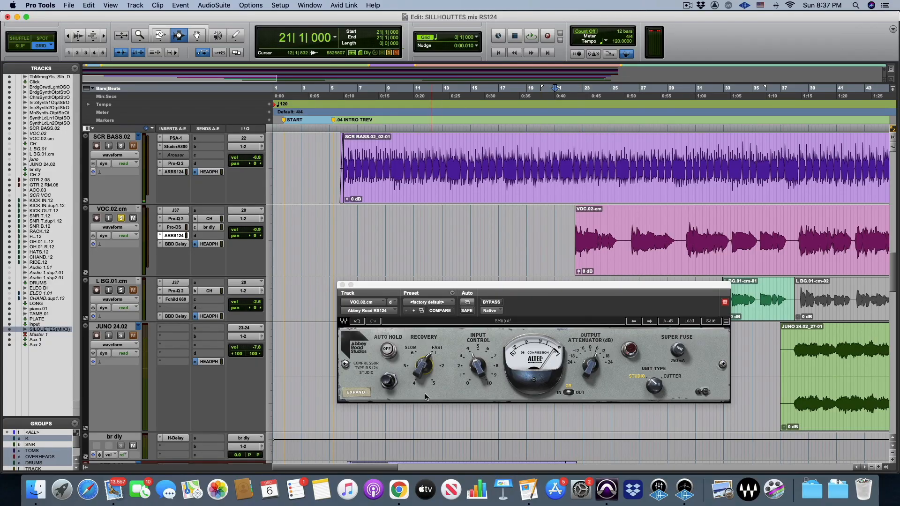
pyautogui.moveTo(425, 371); pyautogui.dragTo(425, 369)
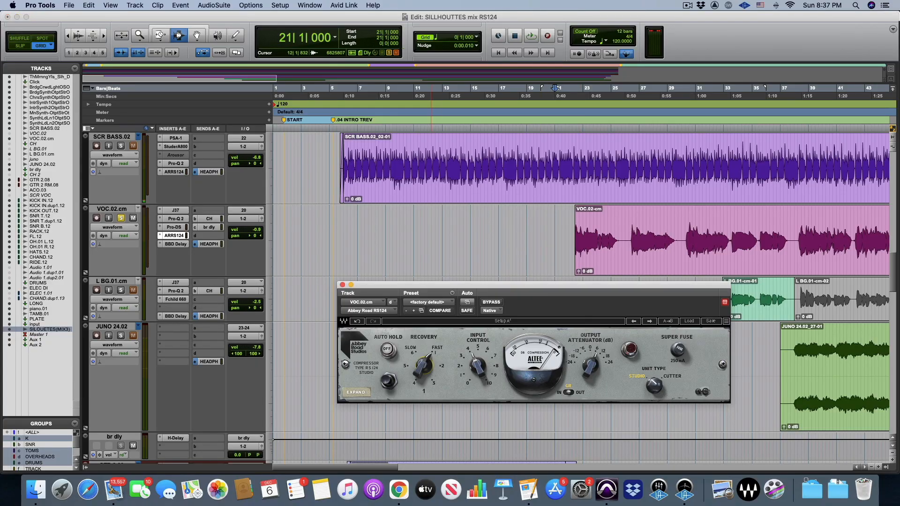
pyautogui.moveTo(563, 290); pyautogui.dragTo(600, 295)
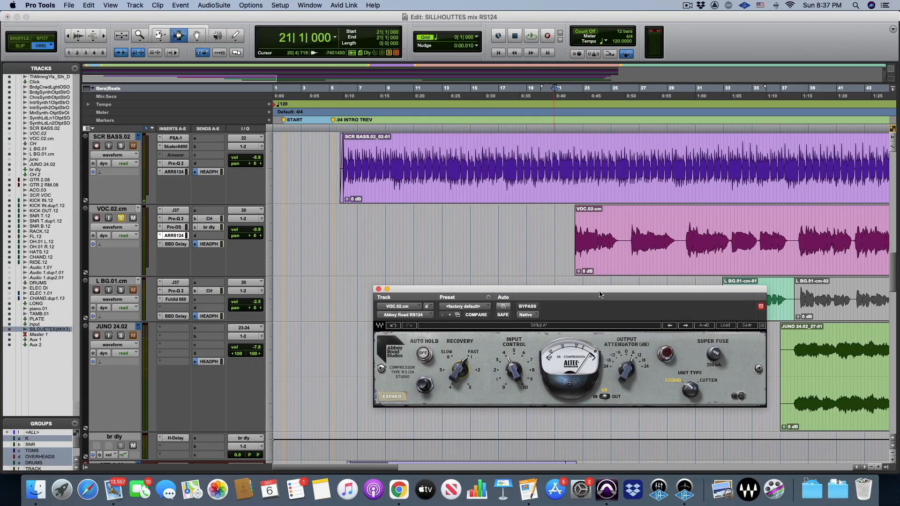
# Play the vocal from 21|4|000, just before the VOC.02-cm clip begins, then stop playback
pyautogui.click(564, 230)
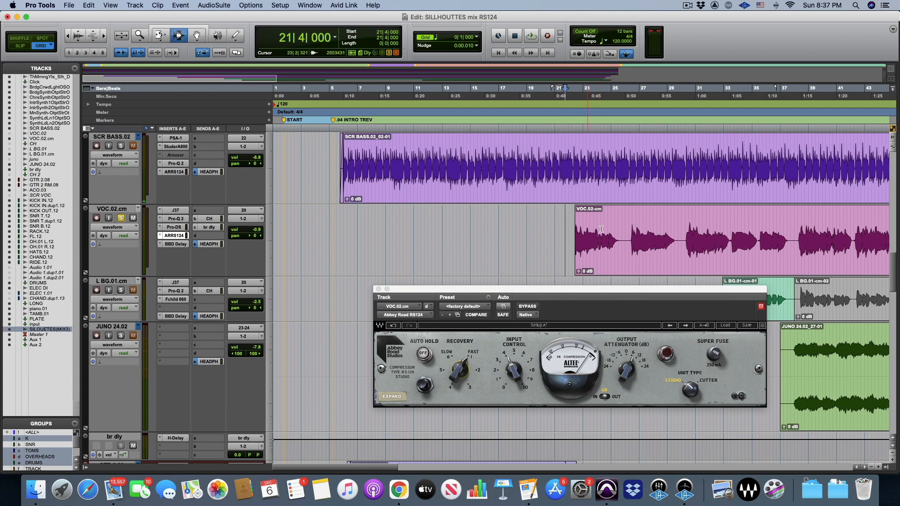
pyautogui.click(631, 226)
pyautogui.click(567, 229)
pyautogui.press('space')
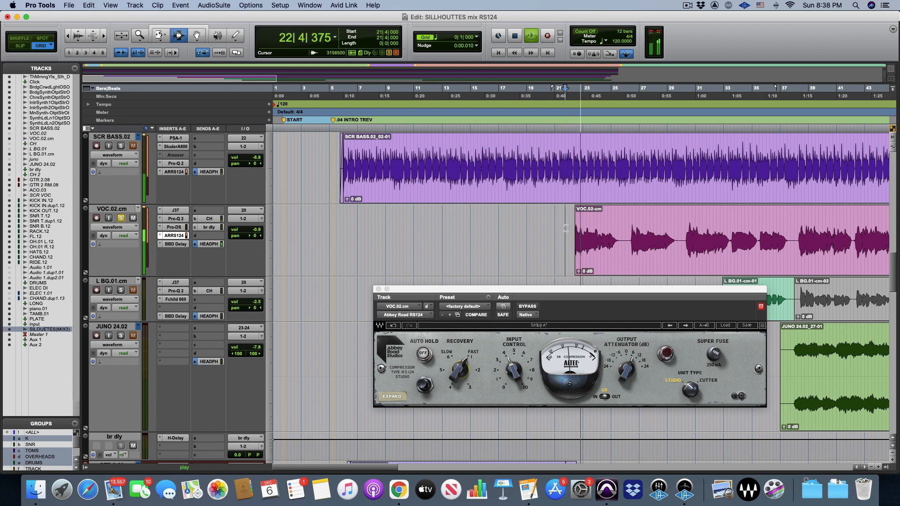
pyautogui.press('space')
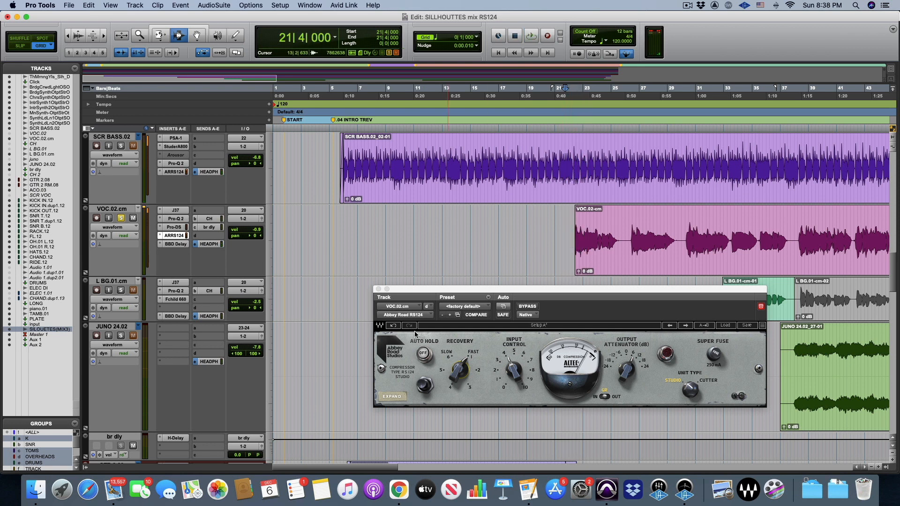
# Engage Auto Hold on the vocal compressor and start playback to hear it
pyautogui.click(424, 353)
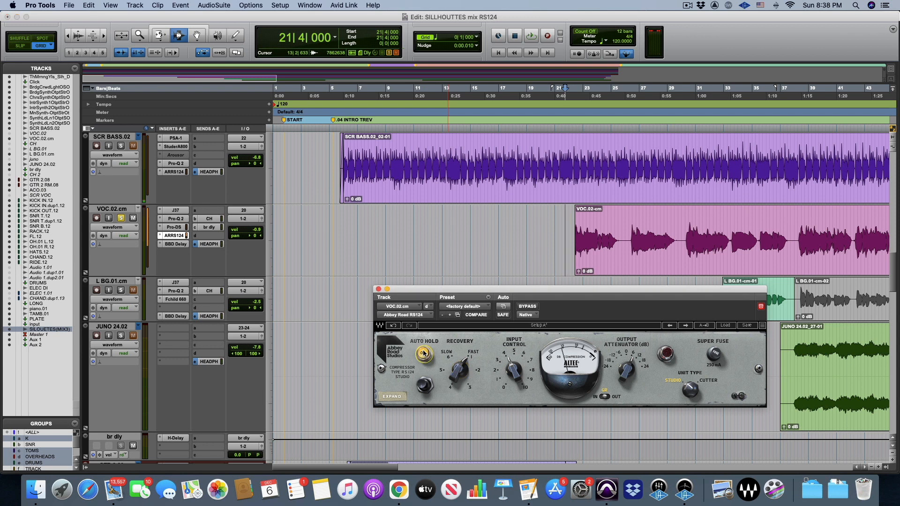
pyautogui.press('space')
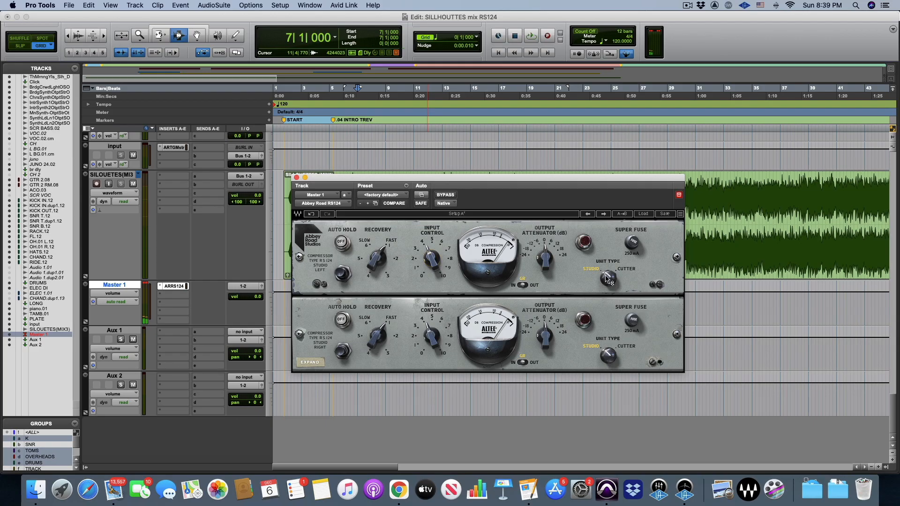
# Switch the Master 1 compressor to the Cutter unit type, set its input control to 3.1, and play from bar 7
pyautogui.click(608, 279)
pyautogui.moveTo(432, 258); pyautogui.dragTo(431, 262)
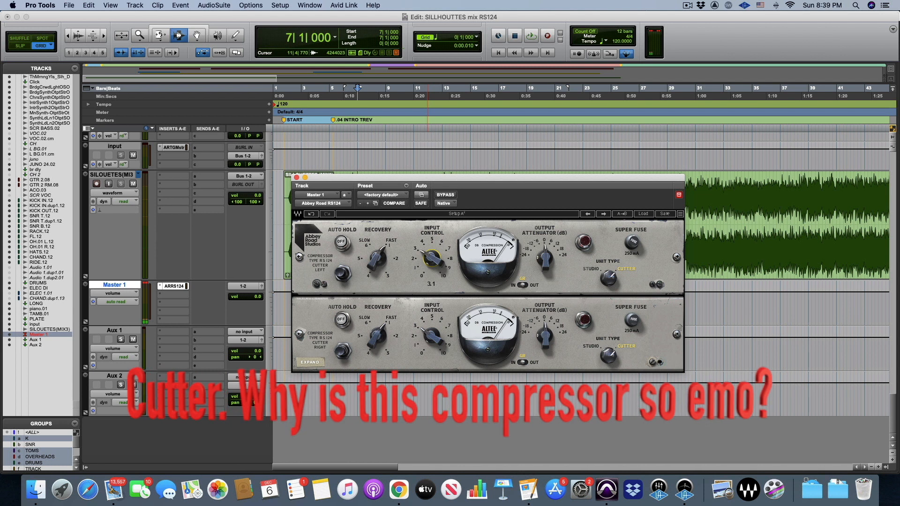
pyautogui.press('space')
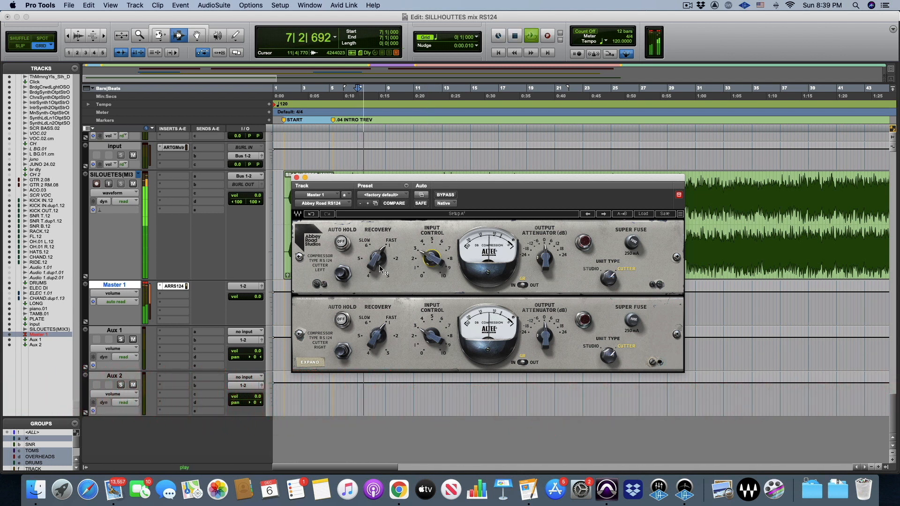
# Adjust the master compressor's recovery and input control during playback, and raise its output attenuator to 9.5 dB
pyautogui.moveTo(380, 269); pyautogui.dragTo(380, 265)
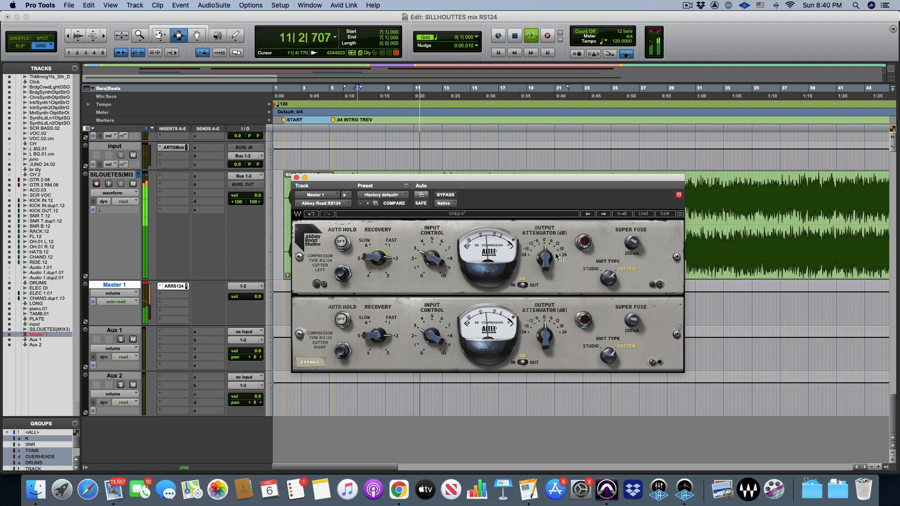
pyautogui.moveTo(432, 258); pyautogui.dragTo(432, 266)
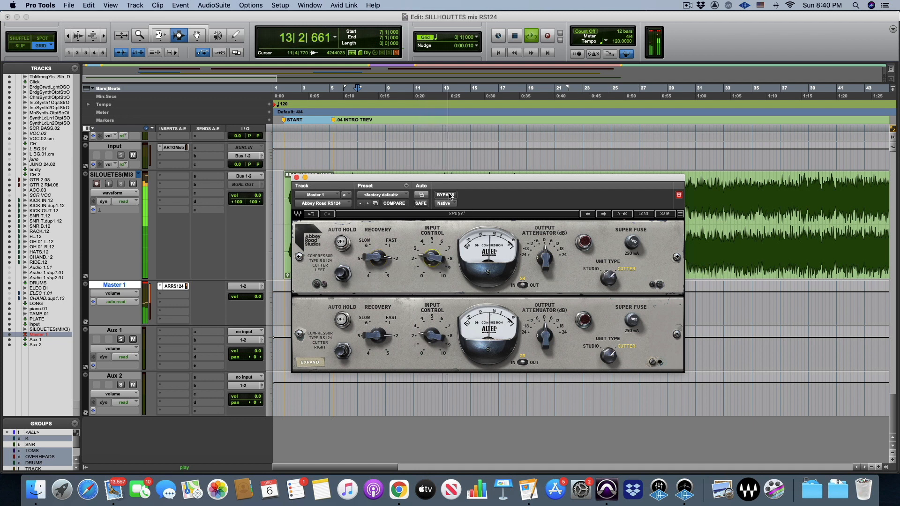
pyautogui.moveTo(544, 258); pyautogui.dragTo(545, 250)
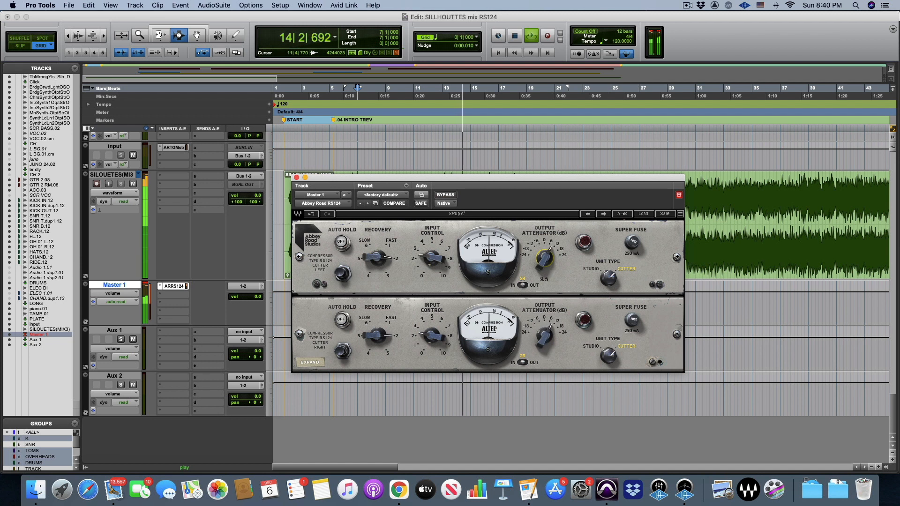
# Compare the mix with the master compressor bypassed and active twice, then stop playback
pyautogui.click(447, 196)
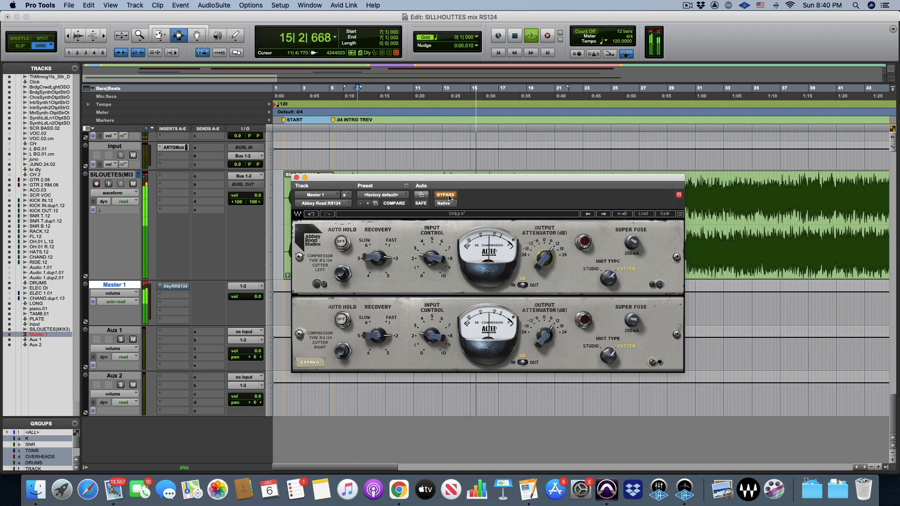
pyautogui.click(448, 196)
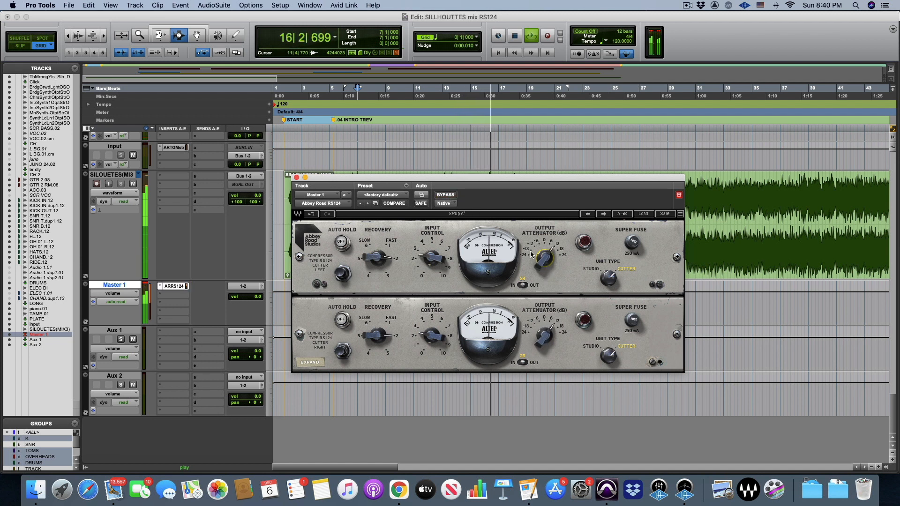
pyautogui.click(447, 196)
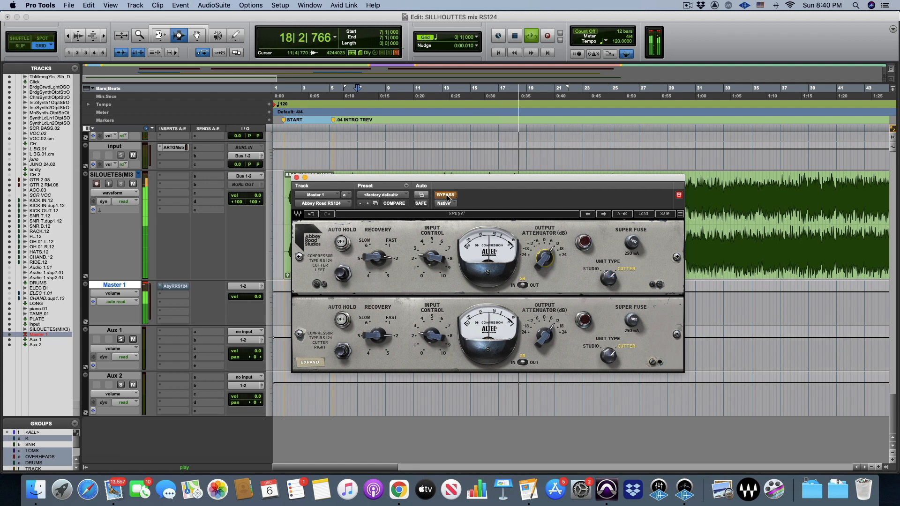
pyautogui.click(447, 196)
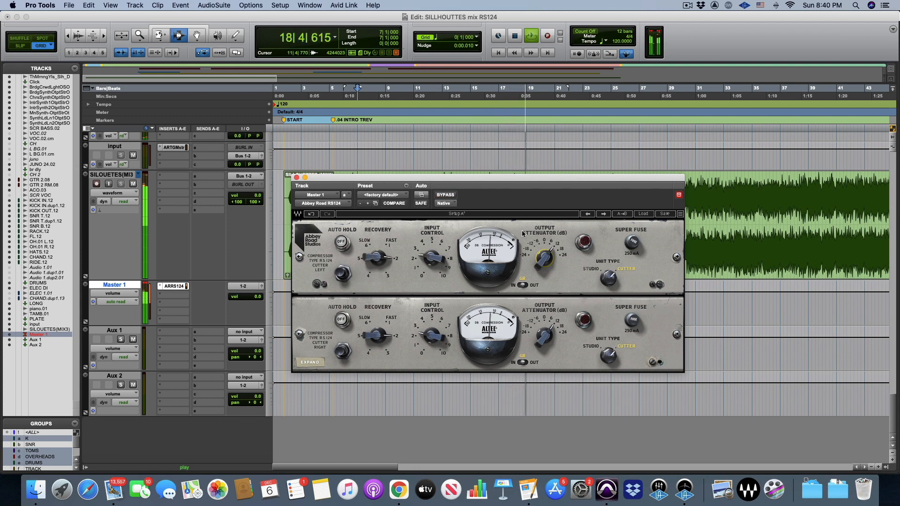
pyautogui.press('space')
# Expand the master compressor's extra controls, move its window higher, and compare the mix with and without it from bar 7
pyautogui.click(310, 363)
pyautogui.scroll(10, 243, 295)
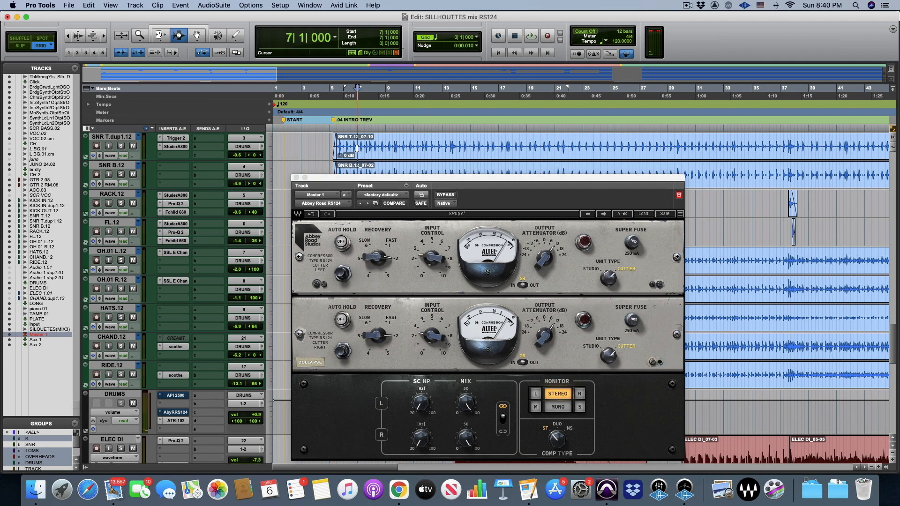
pyautogui.press('space')
pyautogui.moveTo(375, 165); pyautogui.dragTo(373, 135)
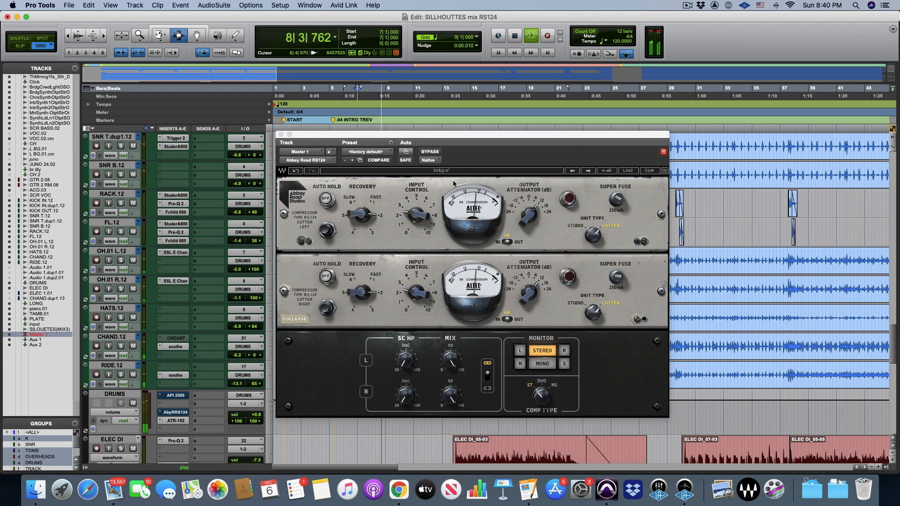
pyautogui.click(431, 152)
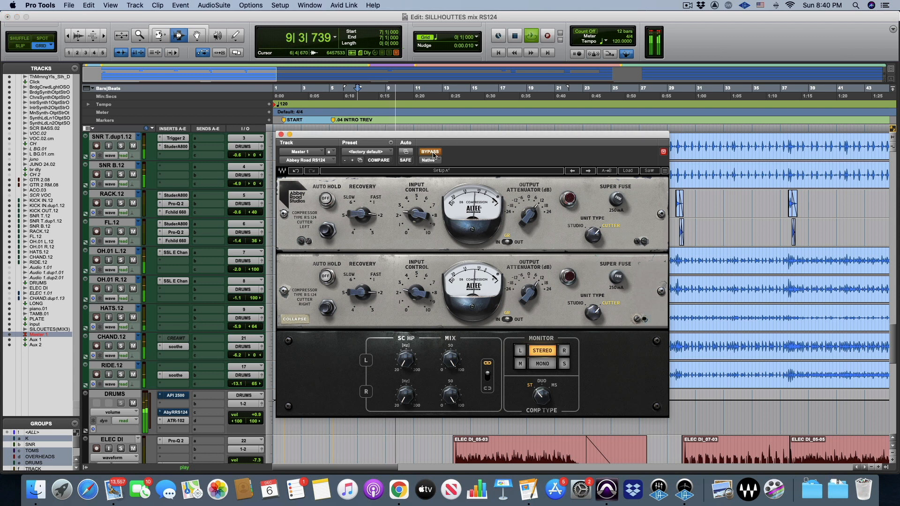
pyautogui.click(430, 152)
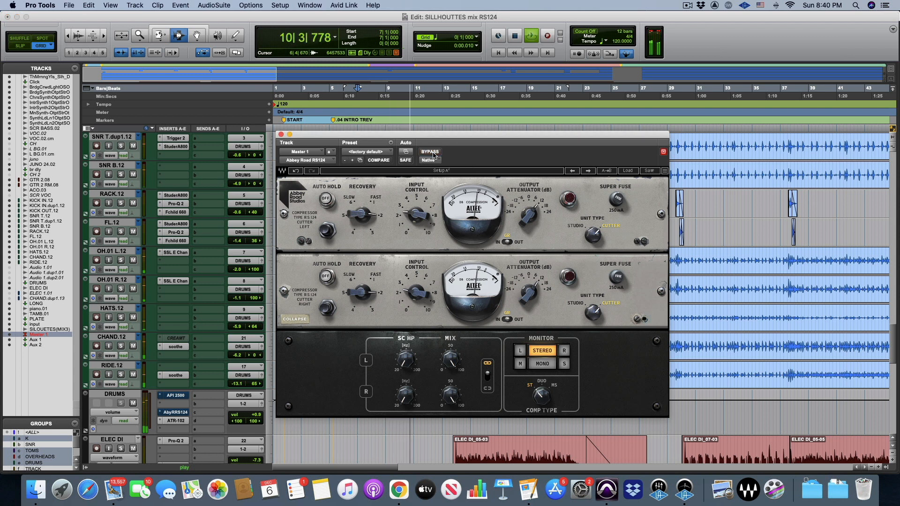
# Nudge the master compressor's output attenuator and engage Super Fuse while playing the mix from 14|2|000
pyautogui.moveTo(532, 295); pyautogui.dragTo(532, 293)
pyautogui.scroll(-7, 712, 285)
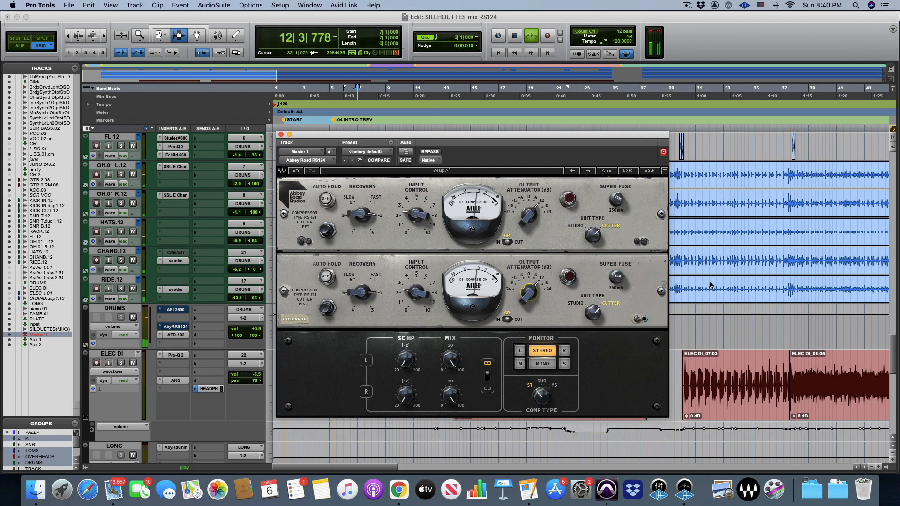
pyautogui.click(619, 277)
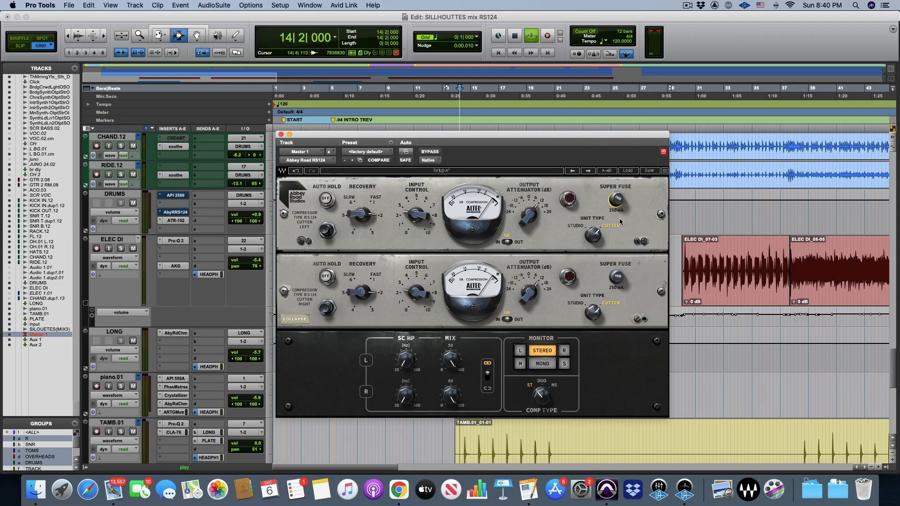
pyautogui.click(620, 199)
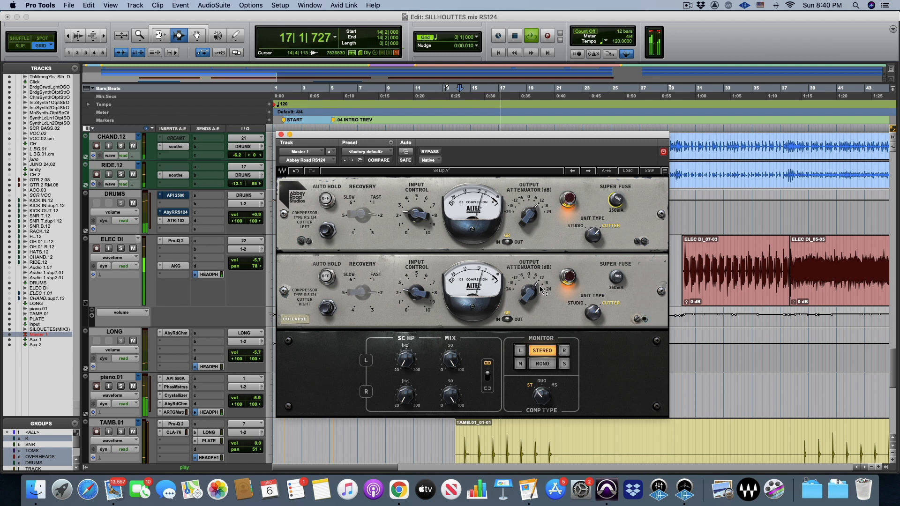
# Adjust the master compressor's mix amount, compare the result against bypass, and stop playback
pyautogui.moveTo(450, 360); pyautogui.dragTo(450, 348)
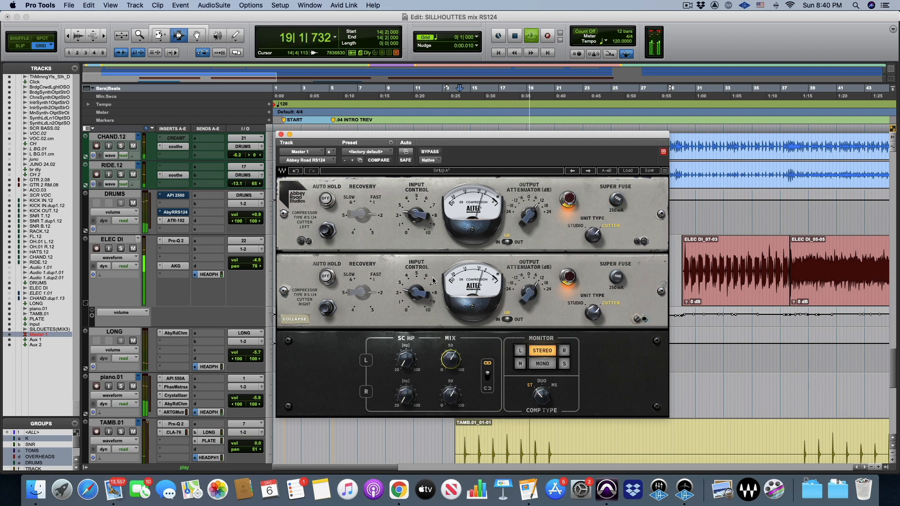
pyautogui.click(430, 152)
pyautogui.click(430, 152)
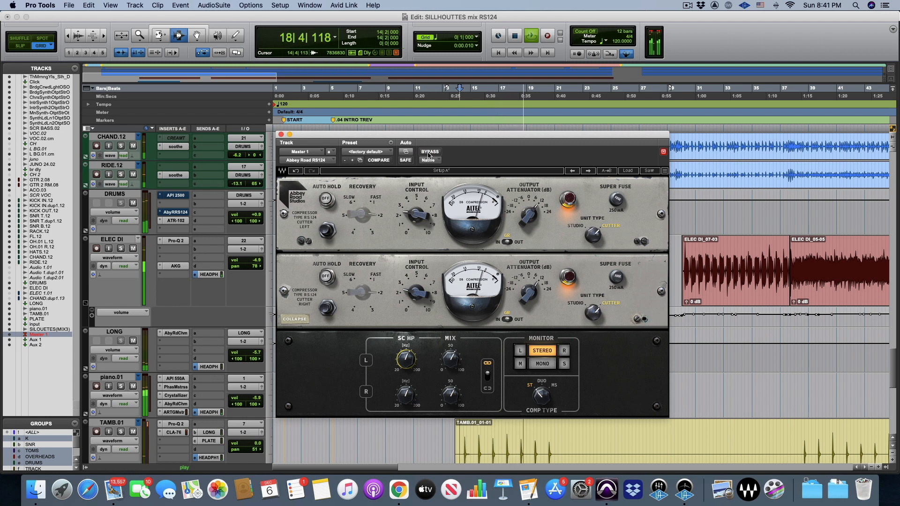
pyautogui.press('space')
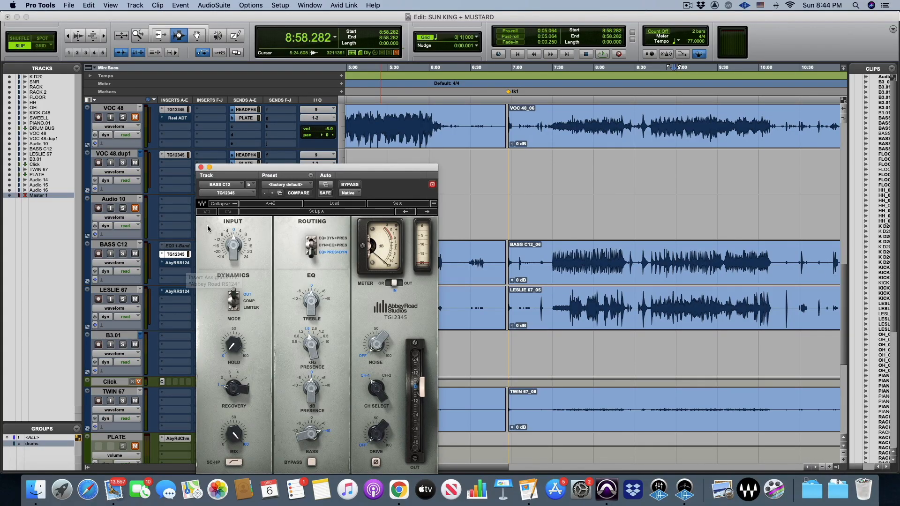
# Close the bass TG12345 window, then solo BASS C12 and activate its RS124 insert in the SUN KING + MUSTARD session
pyautogui.click(200, 168)
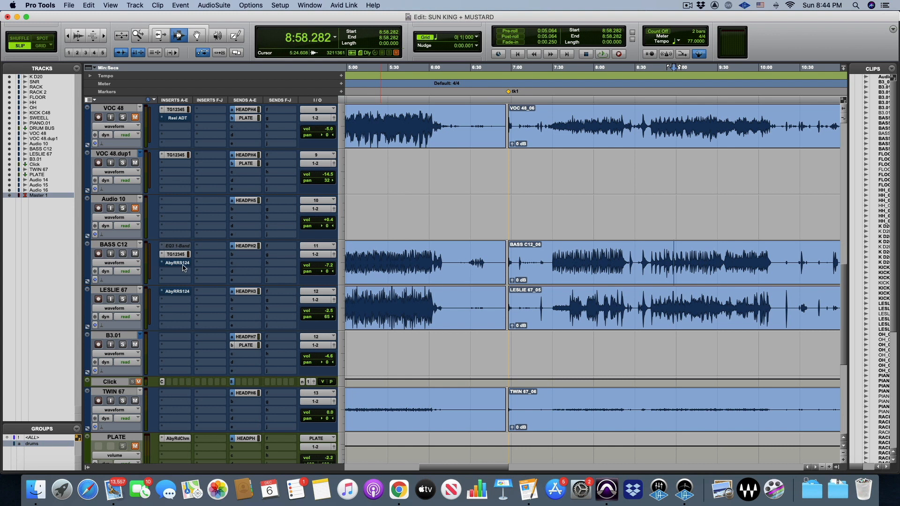
pyautogui.press('space')
pyautogui.press('space')
pyautogui.press('super+bracketleft')
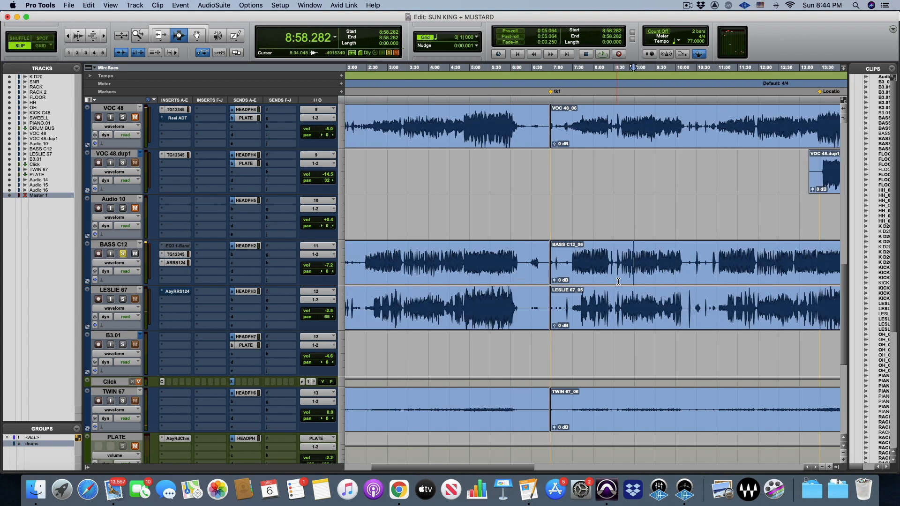
pyautogui.press('space')
# Play the soloed bass from 8:41.045 and open the RS124 compressor on BASS C12
pyautogui.press('super+bracketright')
pyautogui.press('super+bracketright')
pyautogui.click(524, 260)
pyautogui.press('space')
pyautogui.press('space')
pyautogui.click(175, 262)
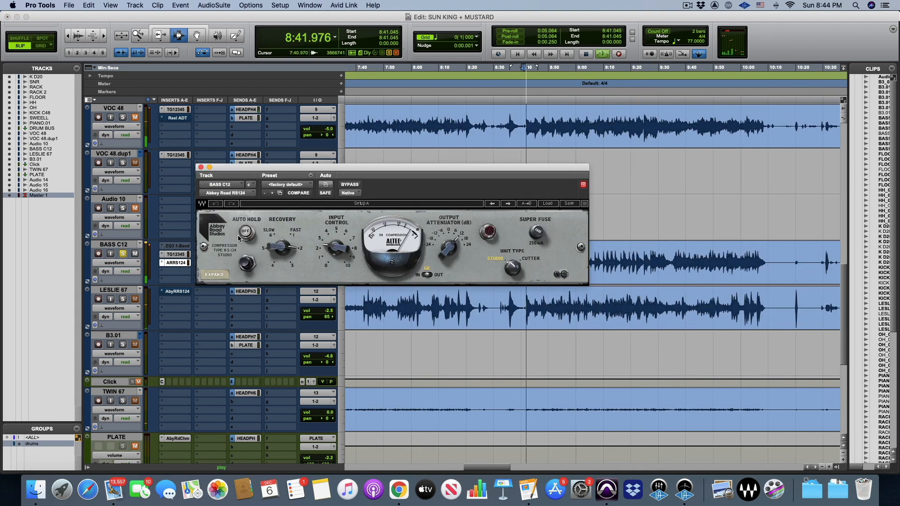
# Bypass the bass compressor, move its window clear of the track controls, and reactivate it to compare the soloed bass
pyautogui.click(351, 186)
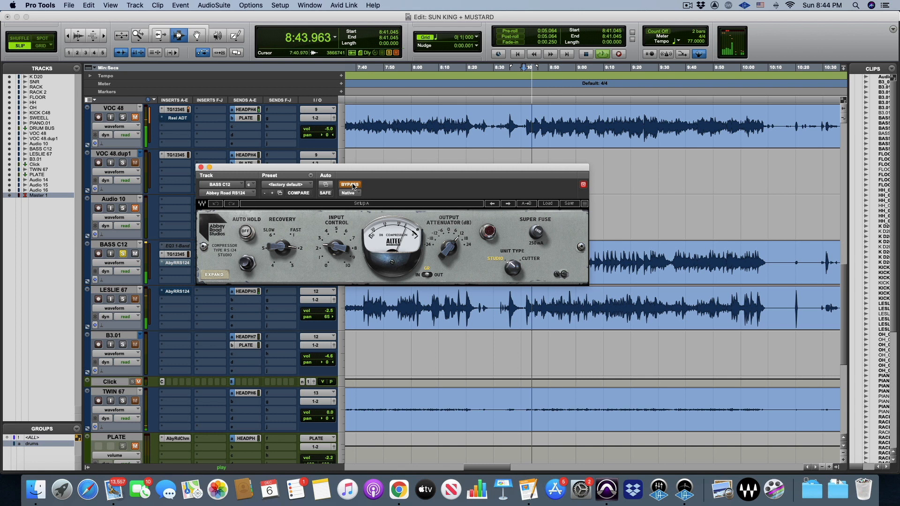
pyautogui.moveTo(362, 170); pyautogui.dragTo(488, 168)
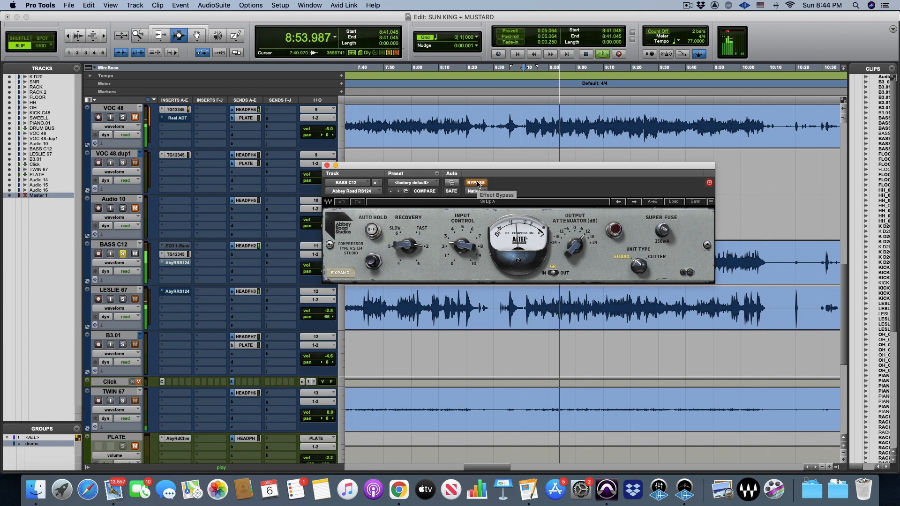
pyautogui.click(478, 185)
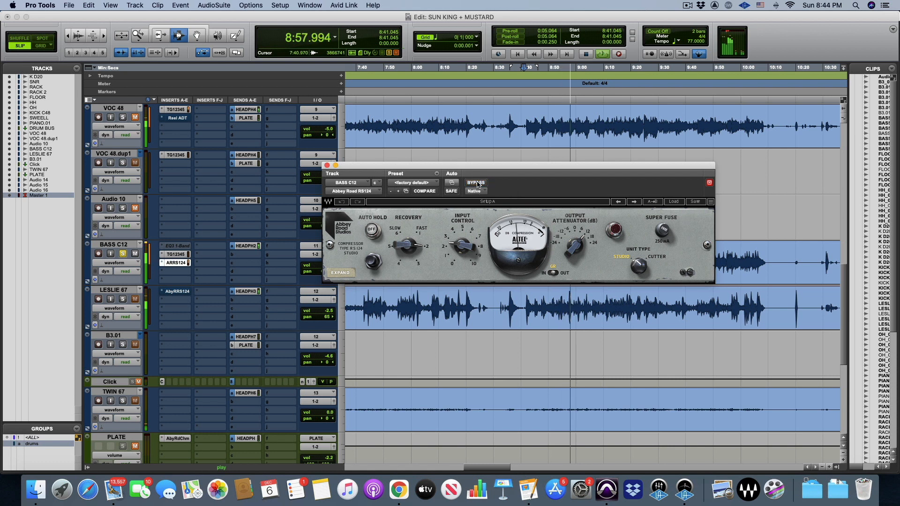
# Unsolo BASS C12, compare its compressor against bypass in the full mix, and adjust the output attenuator
pyautogui.moveTo(466, 247)
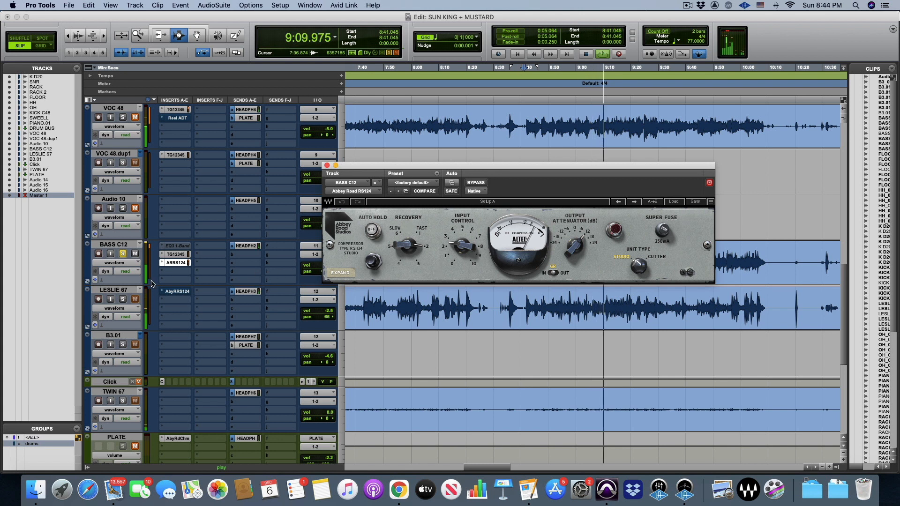
pyautogui.click(126, 254)
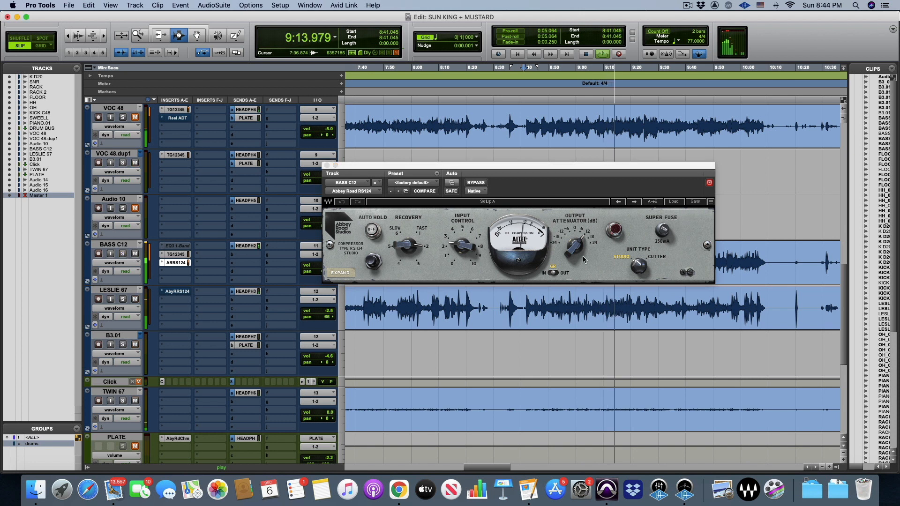
pyautogui.click(477, 184)
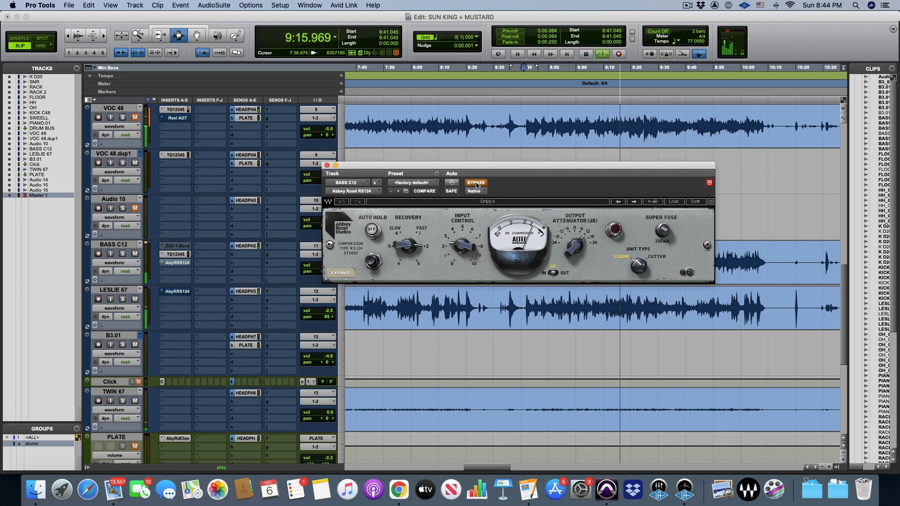
pyautogui.click(478, 184)
pyautogui.moveTo(576, 246)
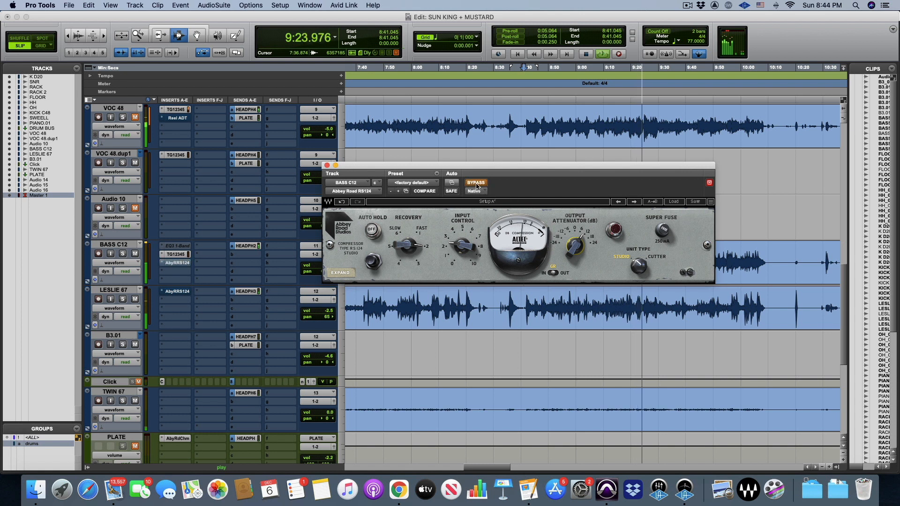
# Recheck the bass in the full mix with the RS124 active and bypassed, then stop playback
pyautogui.click(476, 184)
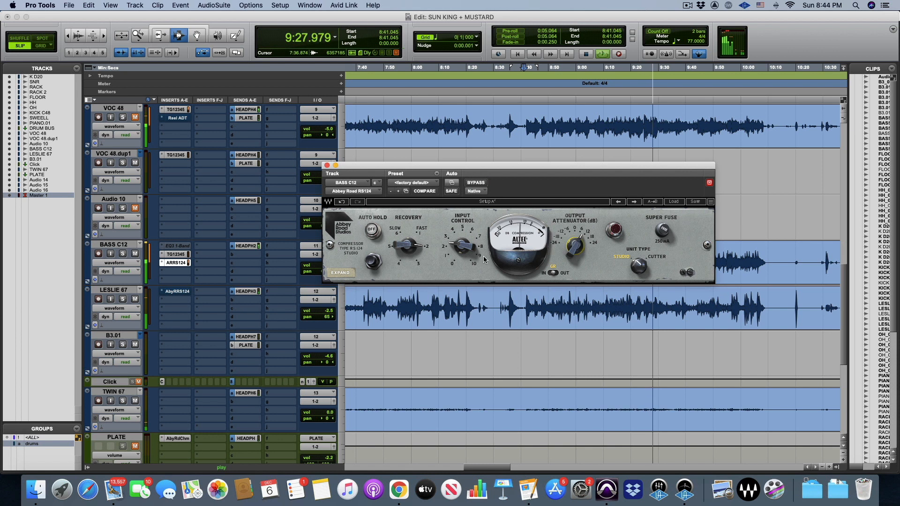
pyautogui.click(477, 183)
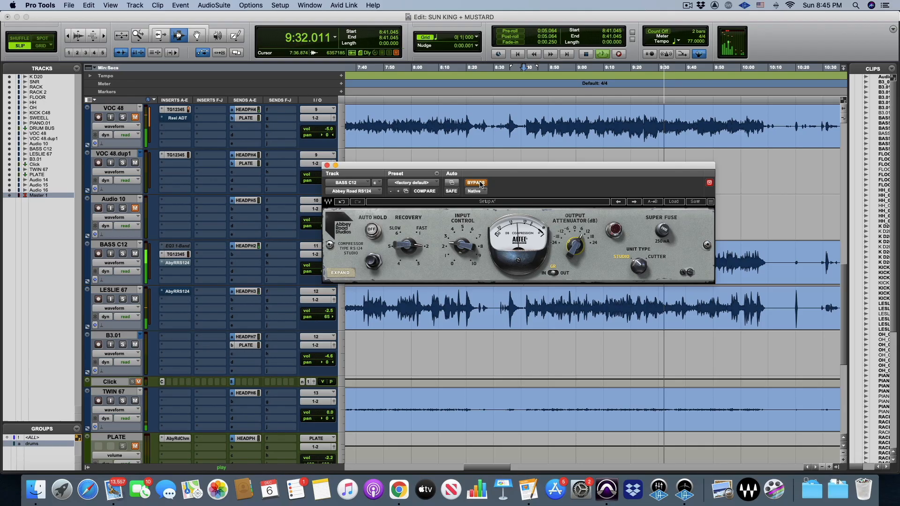
pyautogui.press('space')
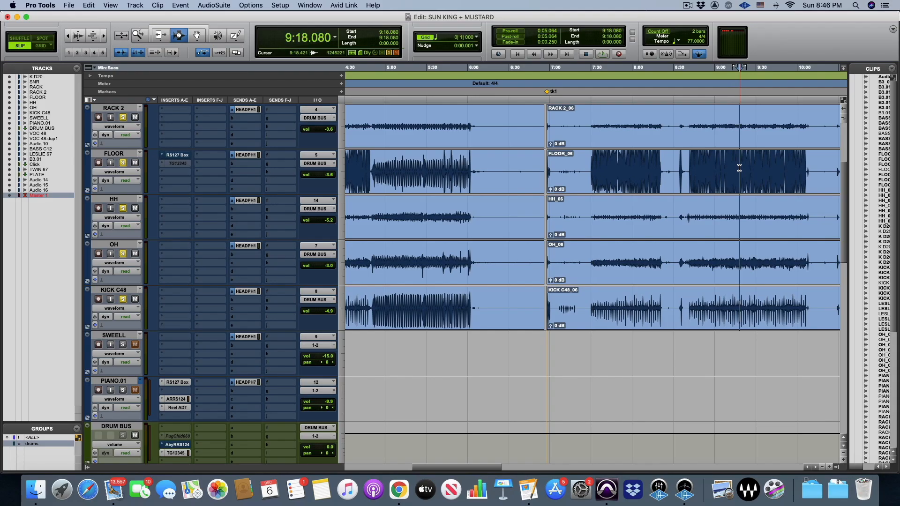
# Audition the soloed drum tracks from 9:18.080, then play them from 9:55.968
pyautogui.press('space')
pyautogui.click(645, 175)
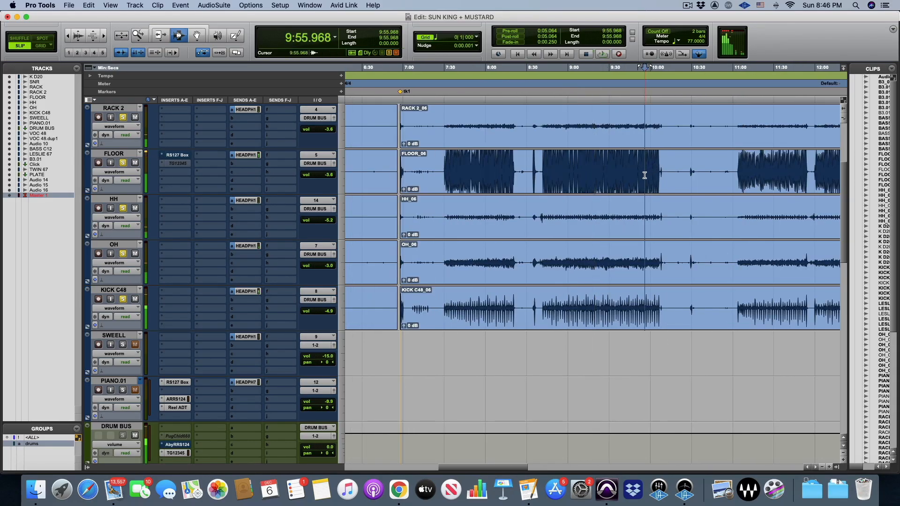
pyautogui.press('space')
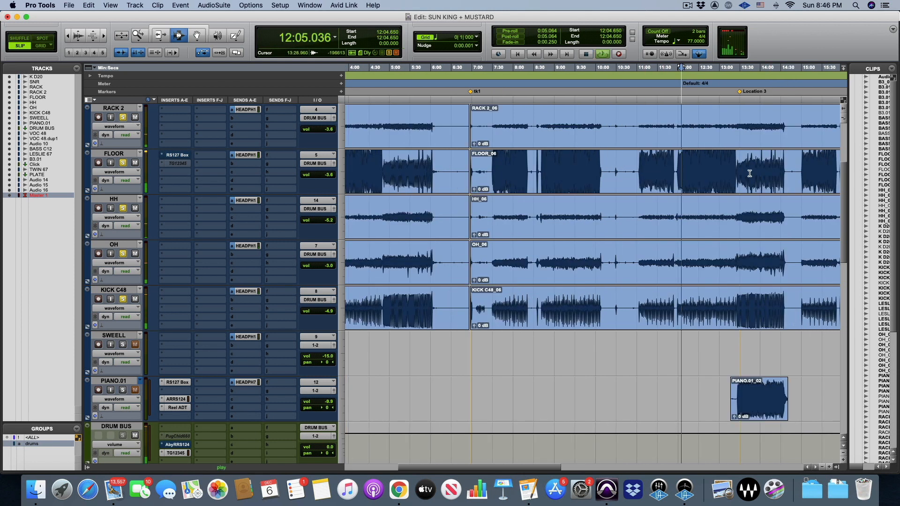
# Relocate drum playback to 13:39.200, shortly after the Location 3 marker, and zoom in on the timeline there
pyautogui.click(746, 173)
pyautogui.press('super+]')
pyautogui.press('super+]')
pyautogui.press('super+]')
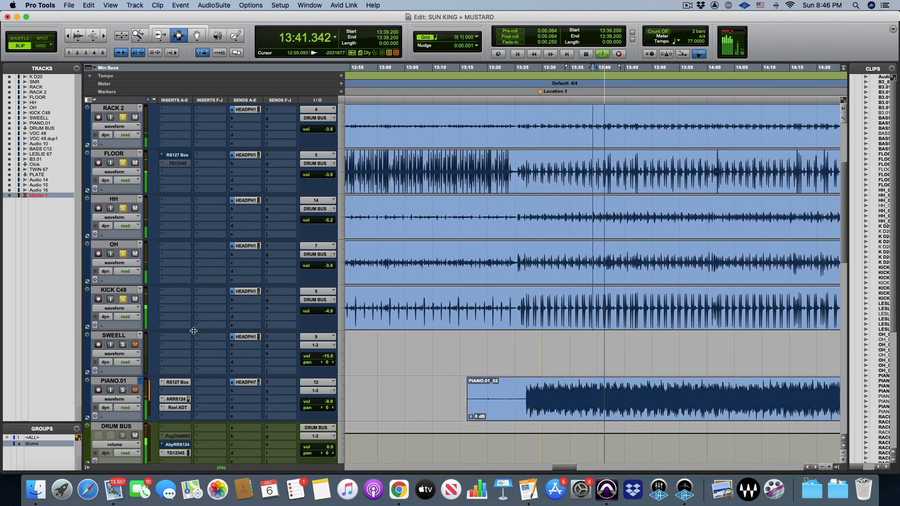
# Open the DRUM BUS RS124, take it out of bypass, switch Super Fuse off, and adjust the input control
pyautogui.click(175, 445)
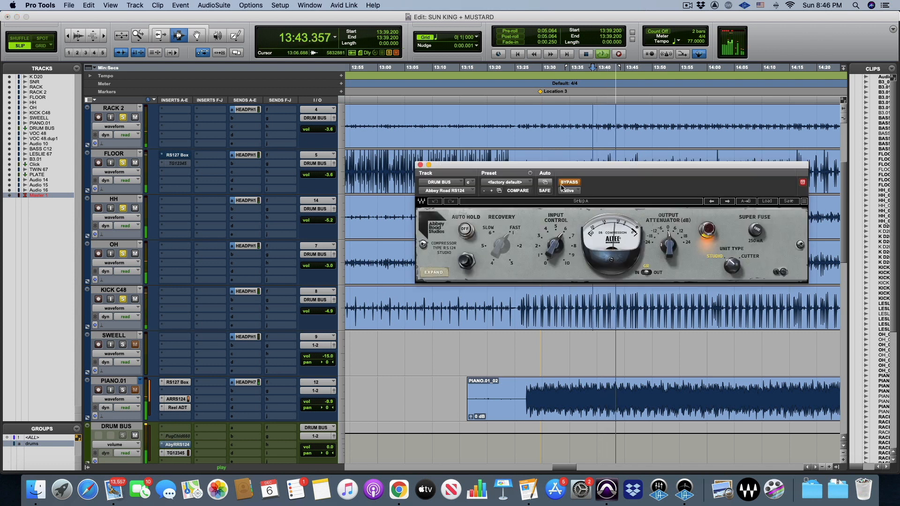
pyautogui.moveTo(574, 178); pyautogui.dragTo(454, 159)
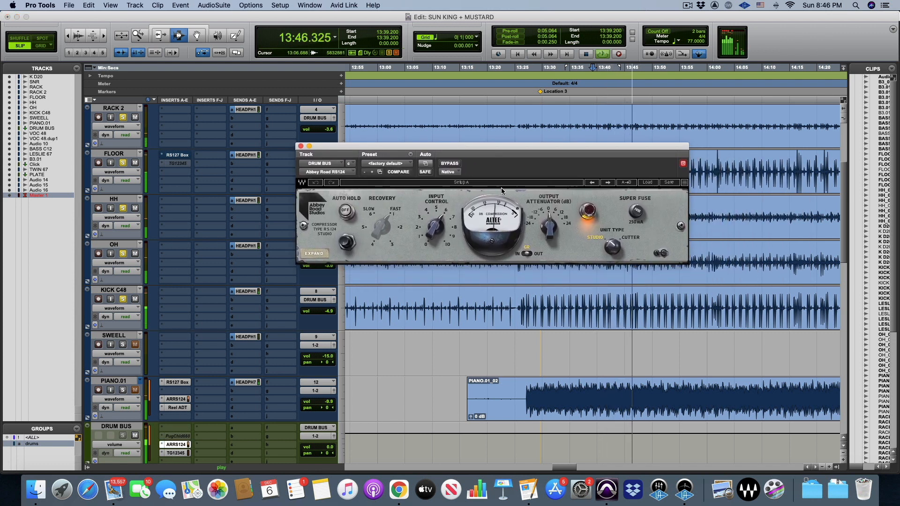
pyautogui.click(636, 212)
pyautogui.moveTo(440, 222); pyautogui.dragTo(439, 235)
# Compare the DRUM BUS RS124 against bypass several times on the soloed drums, leave it active, and stop playback
pyautogui.click(446, 165)
pyautogui.click(446, 165)
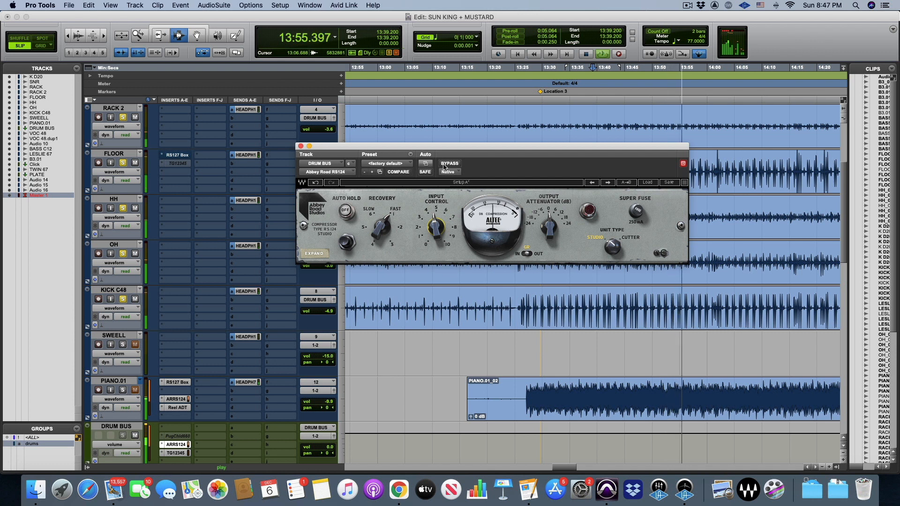
pyautogui.click(445, 164)
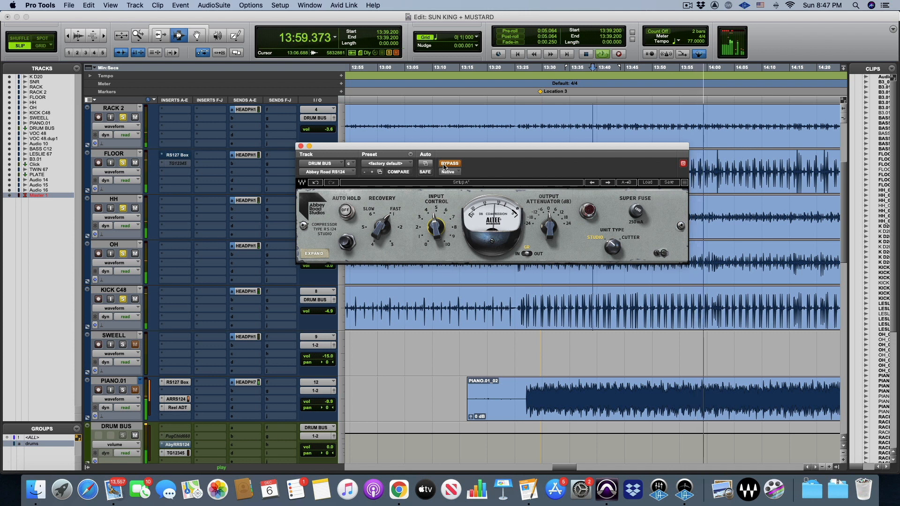
pyautogui.click(445, 164)
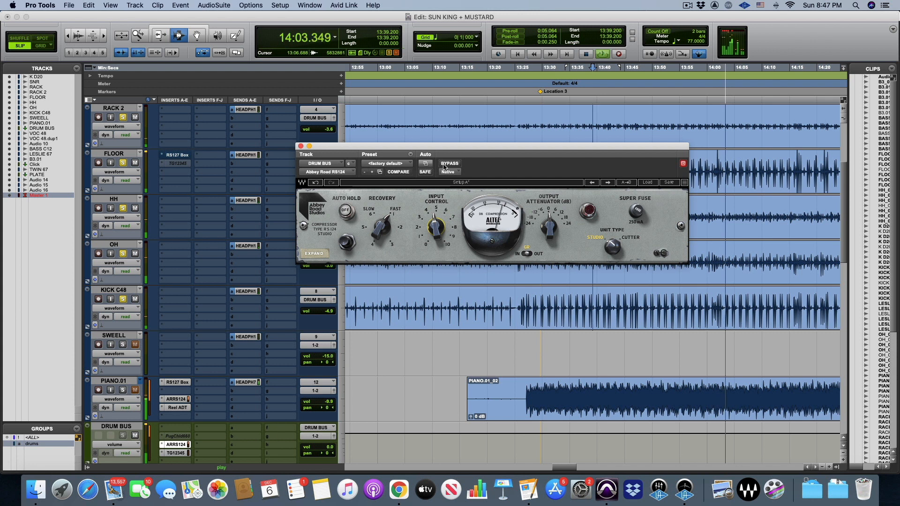
pyautogui.click(444, 165)
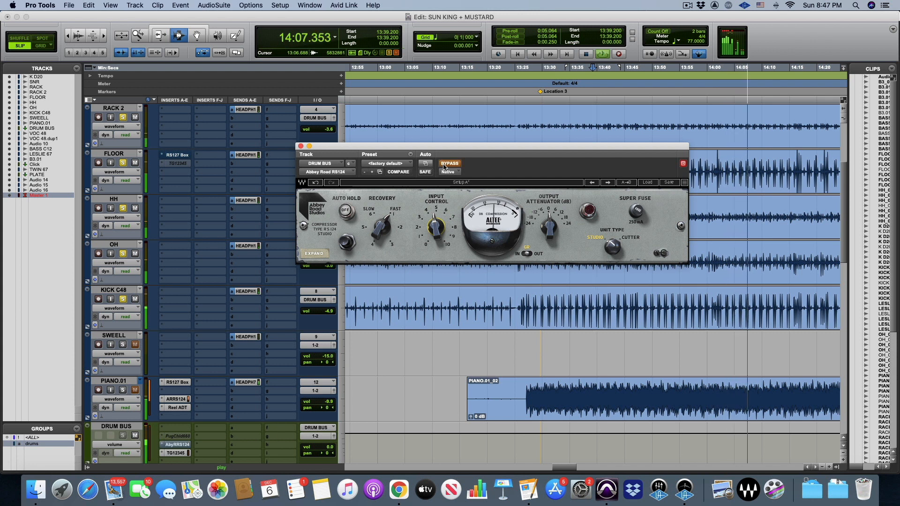
pyautogui.click(444, 165)
pyautogui.press('space')
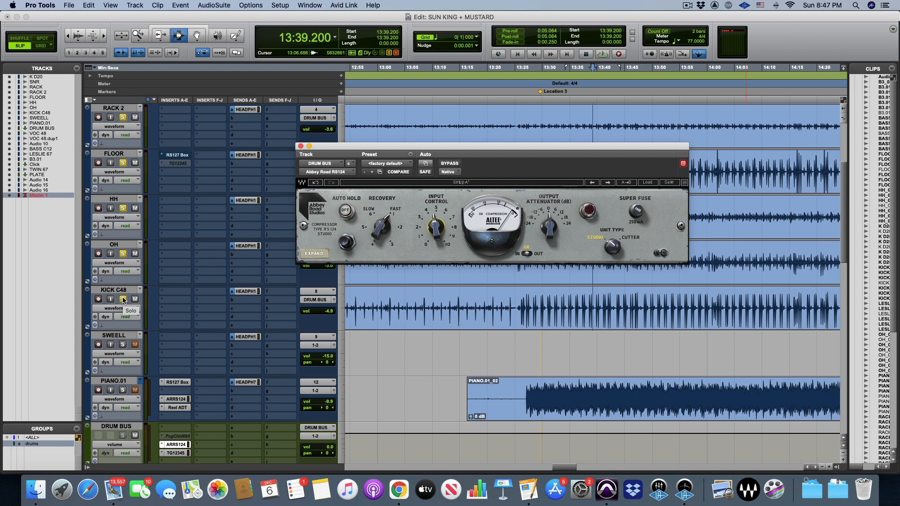
# Unsolo the drum tracks and compare the DRUM BUS RS124 against bypass in the full mix from 13:39.200
pyautogui.click(124, 300)
pyautogui.press('space')
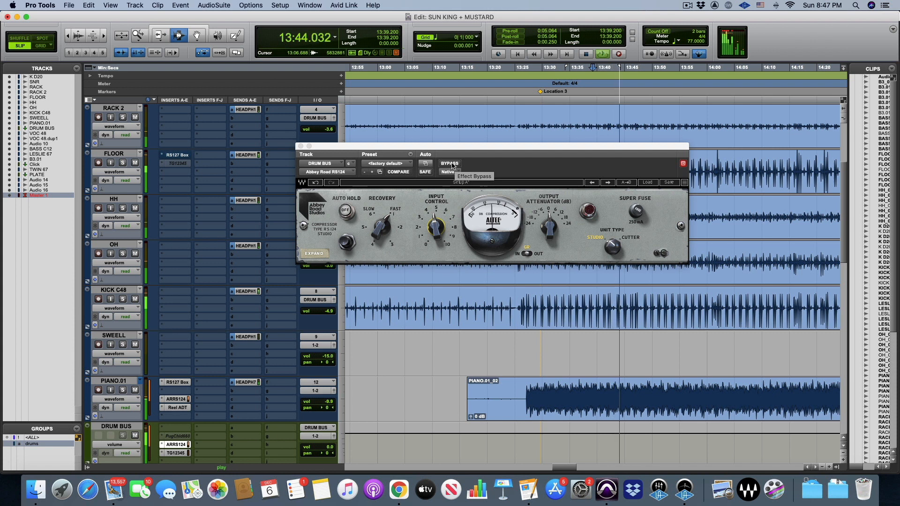
pyautogui.click(449, 164)
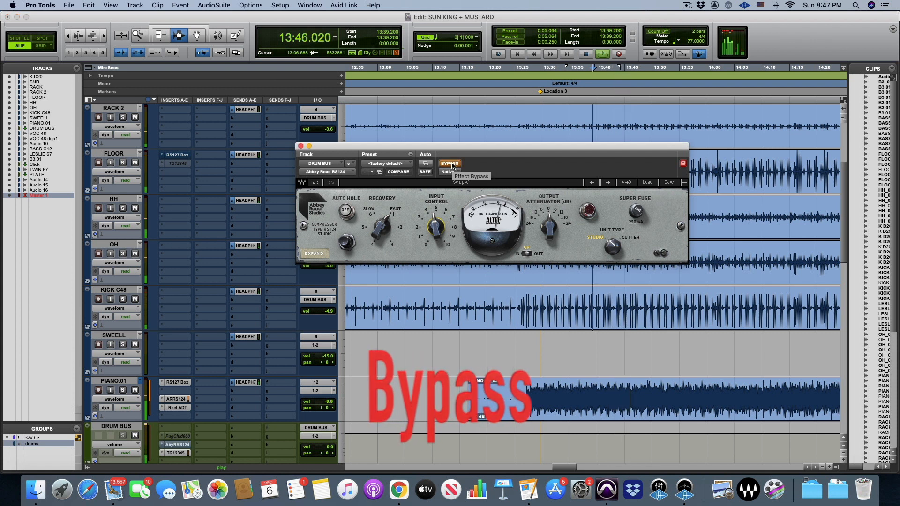
pyautogui.click(452, 165)
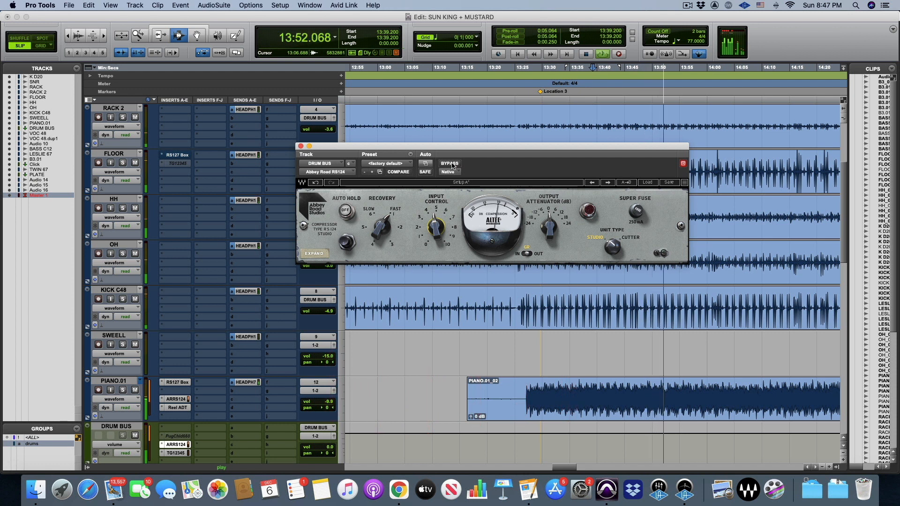
pyautogui.click(450, 164)
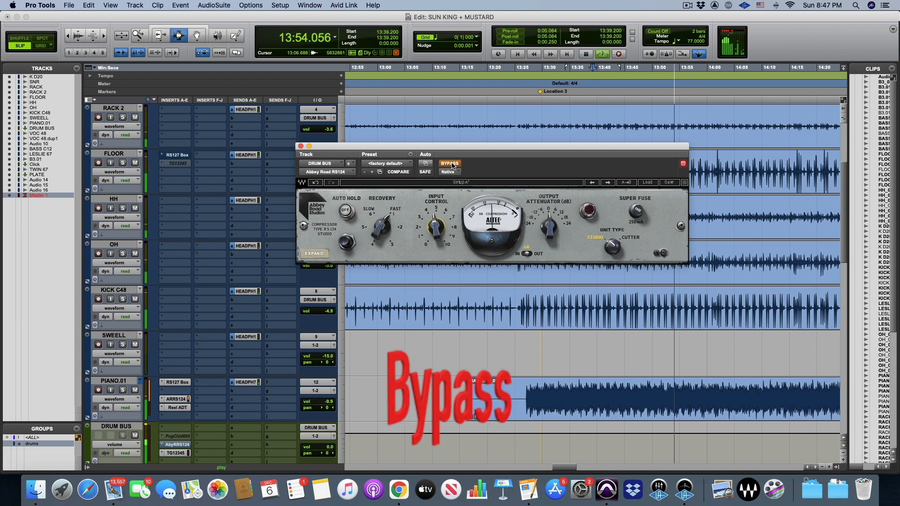
pyautogui.click(450, 164)
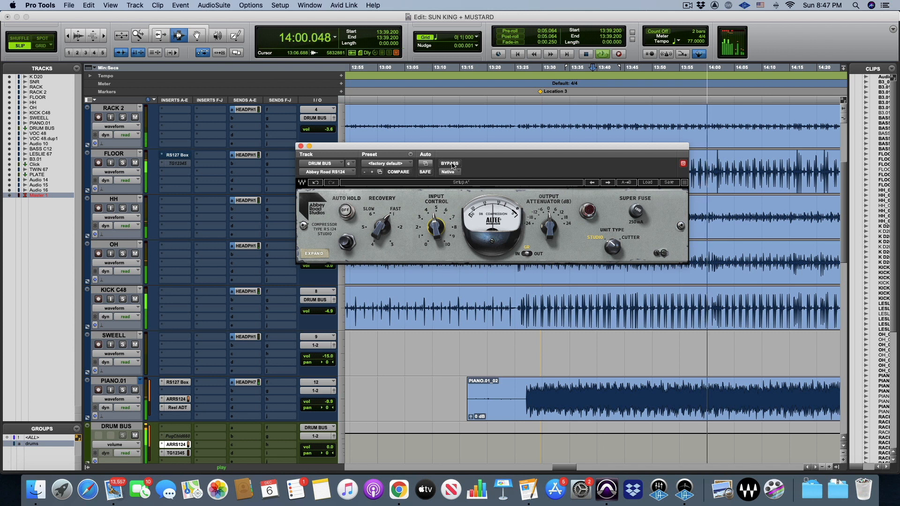
pyautogui.click(449, 164)
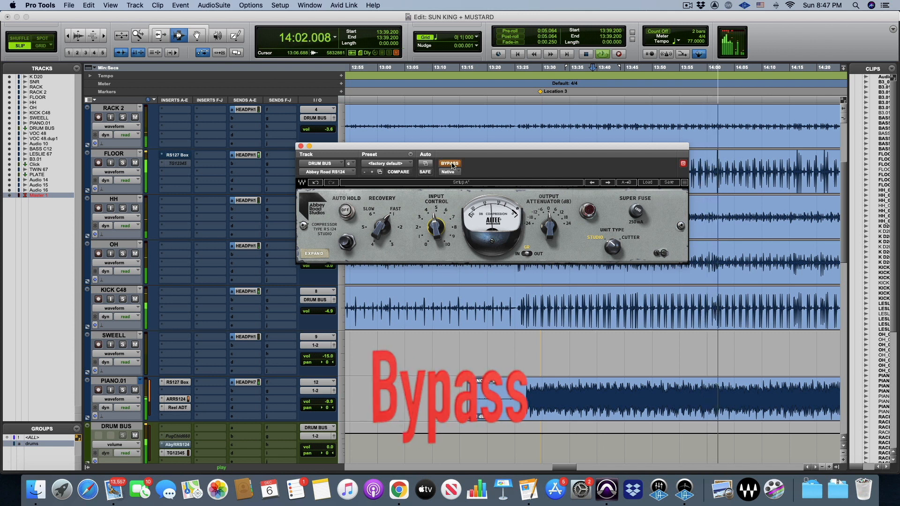
pyautogui.click(449, 164)
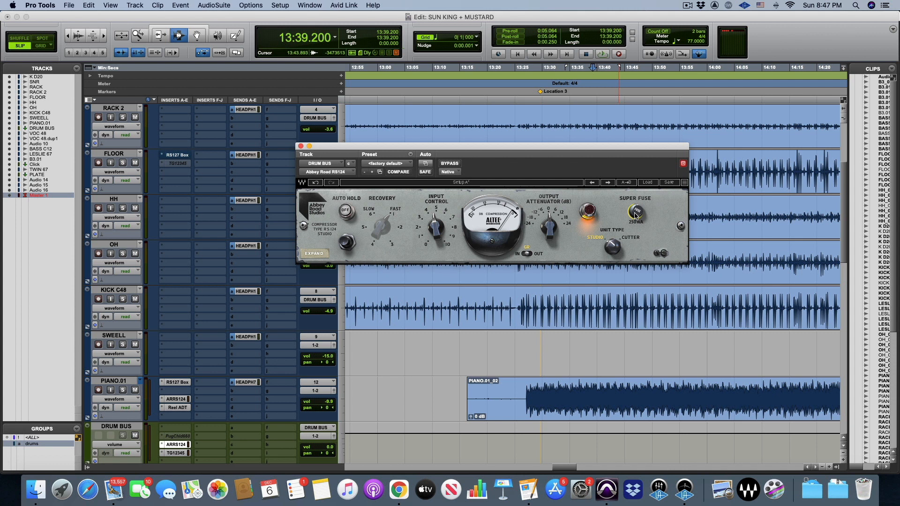
# Play the full mix from 13:39.200 with Super Fuse engaged and compare the DRUM BUS RS124 against bypass, then stop playback
pyautogui.press('space')
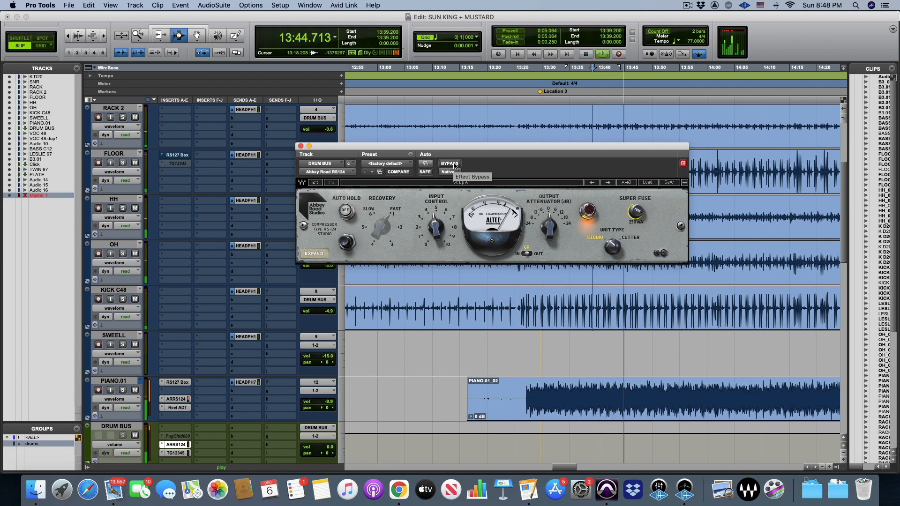
pyautogui.click(450, 163)
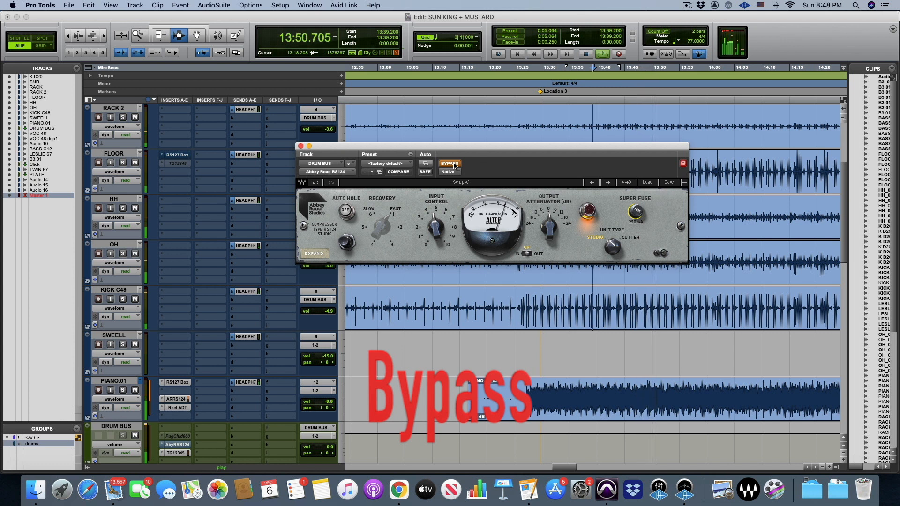
pyautogui.click(450, 164)
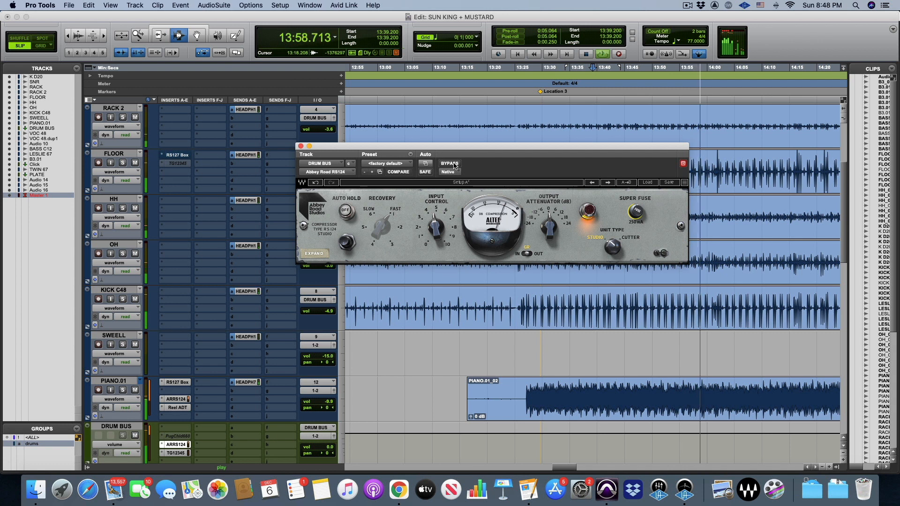
pyautogui.click(450, 163)
pyautogui.press('space')
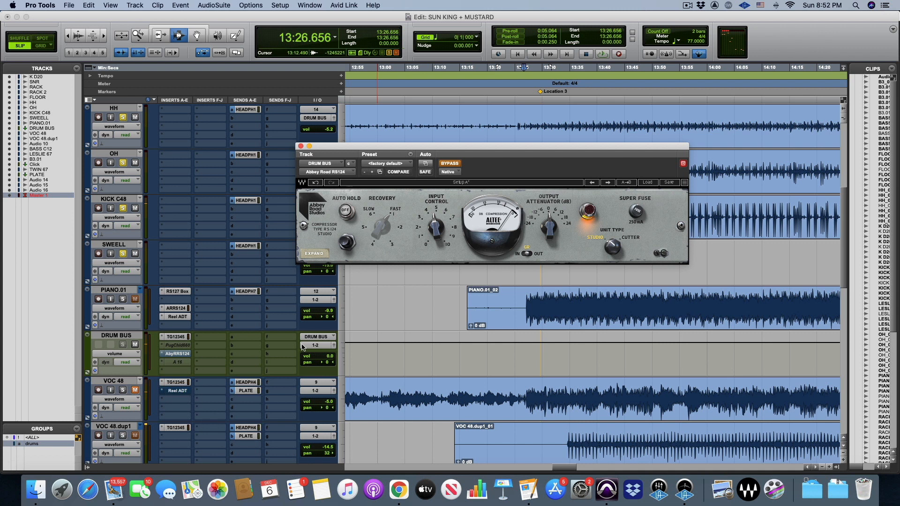
# Play the soloed drum tracks from 13:26.656 with the DRUM BUS RS124 bypassed
pyautogui.press('space')
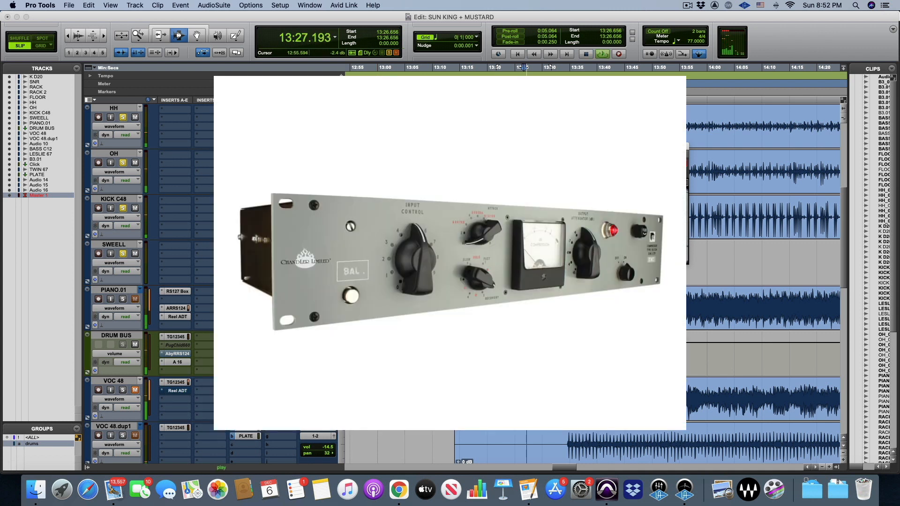